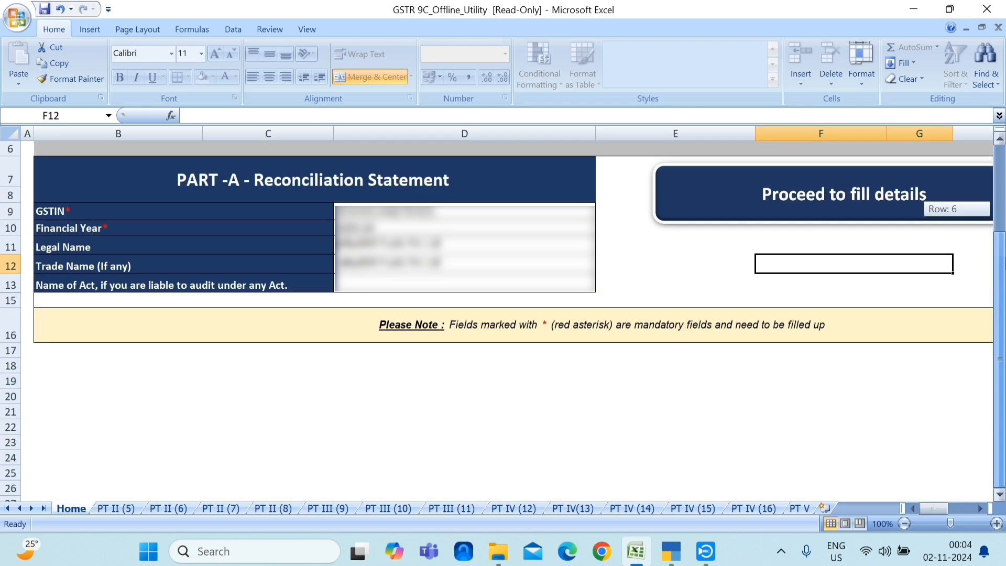
Step: Review the financial year, legal name and trade name entries in Part A of the Home sheet
drag(999, 225, 298, 363)
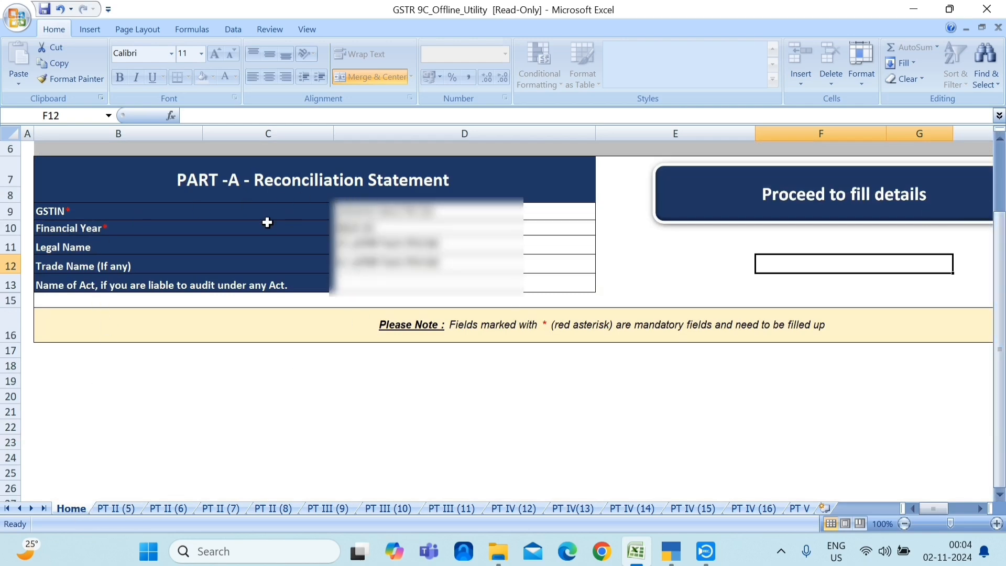
click(369, 229)
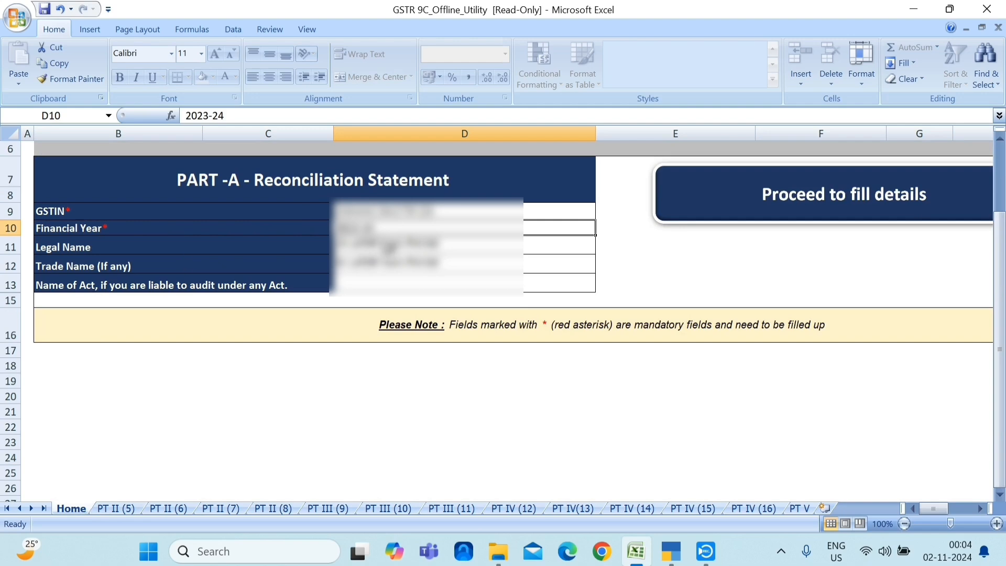
click(397, 246)
click(386, 269)
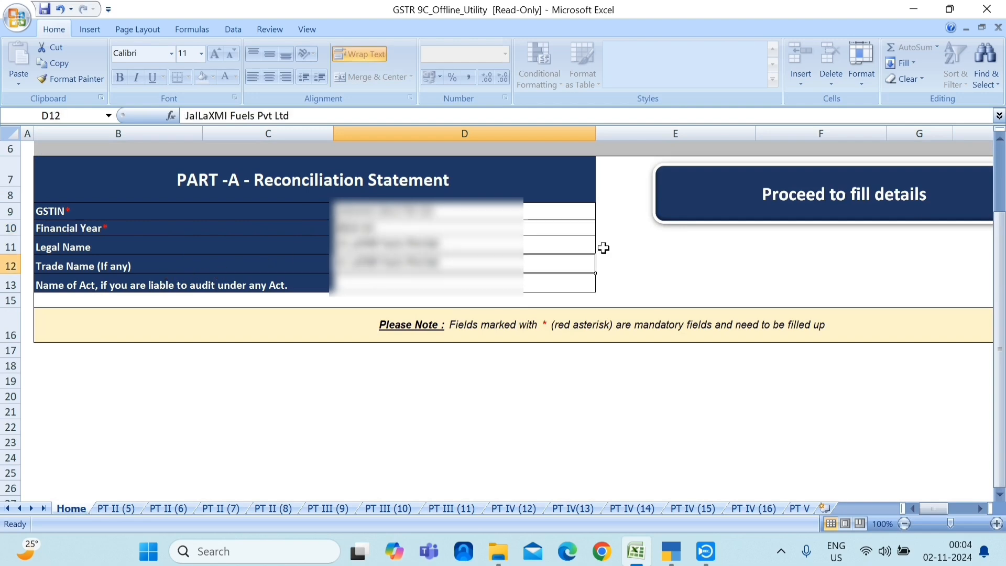
Step: Try to proceed to filling in the reconciliation details from the Home sheet
click(869, 212)
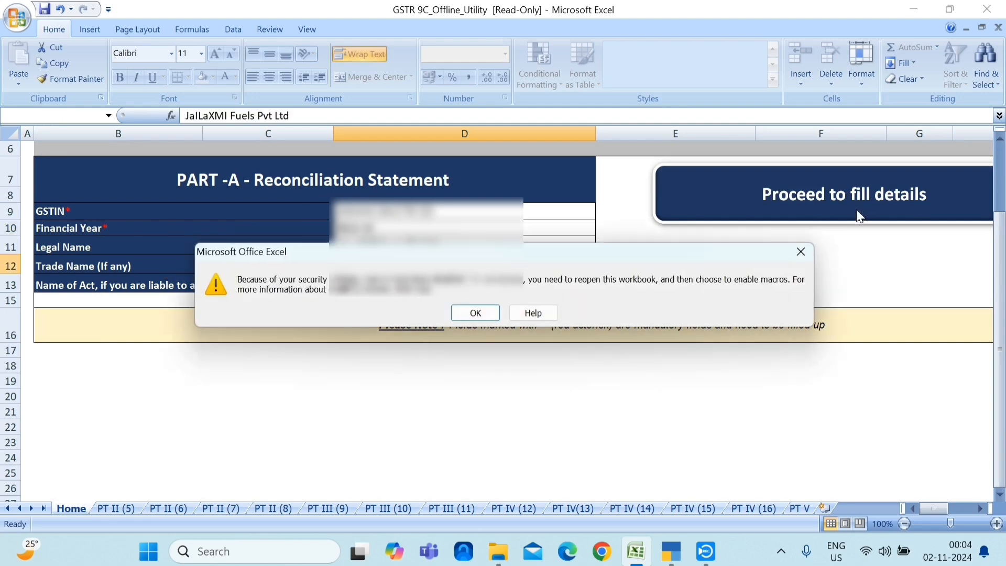
click(474, 313)
mouse_move(1002, 324)
mouse_down()
mouse_move(1001, 258)
mouse_move(1001, 323)
mouse_up()
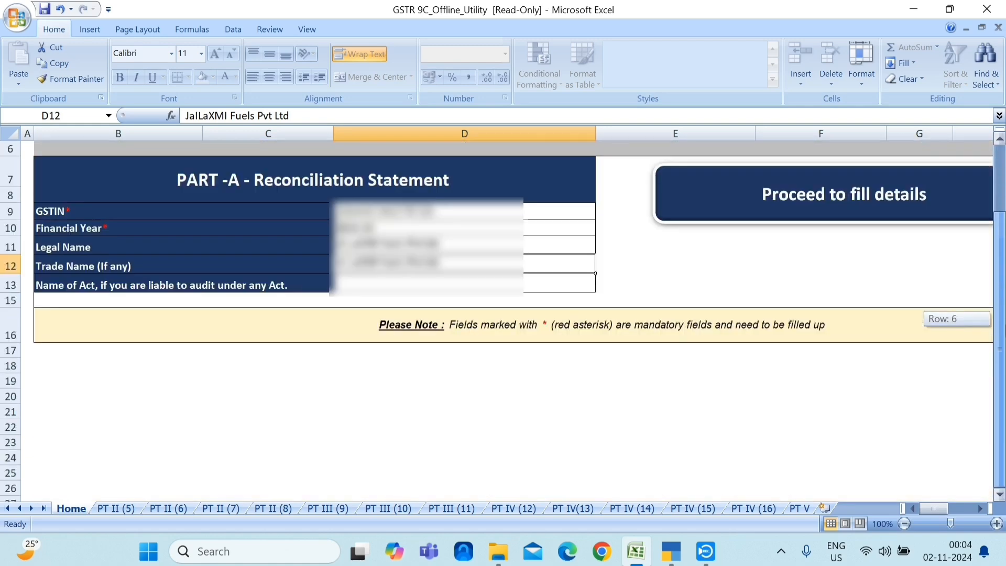
Step: Open the PT II (5) sheet and check the amount for turnover as per the audited financial statement
click(112, 509)
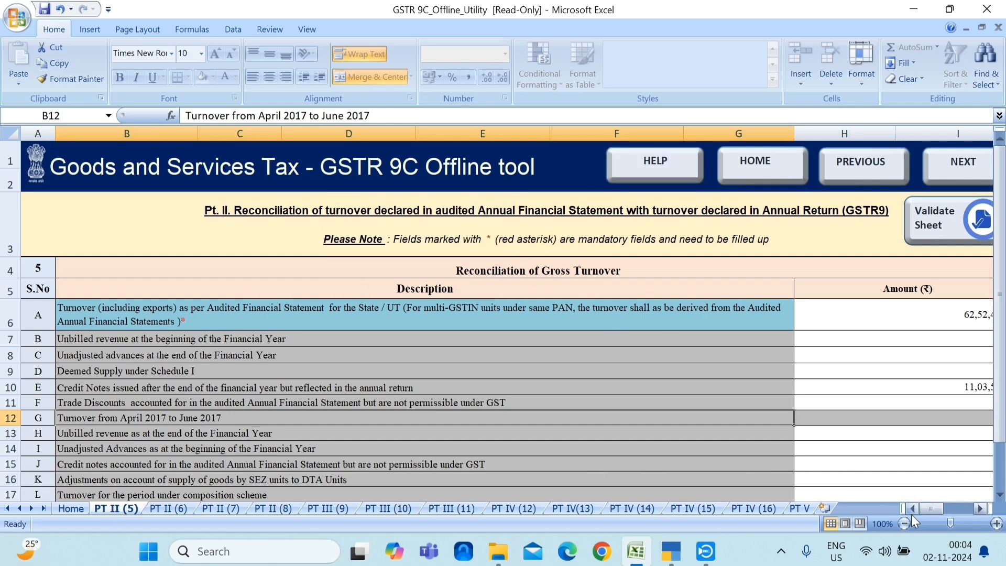
click(202, 312)
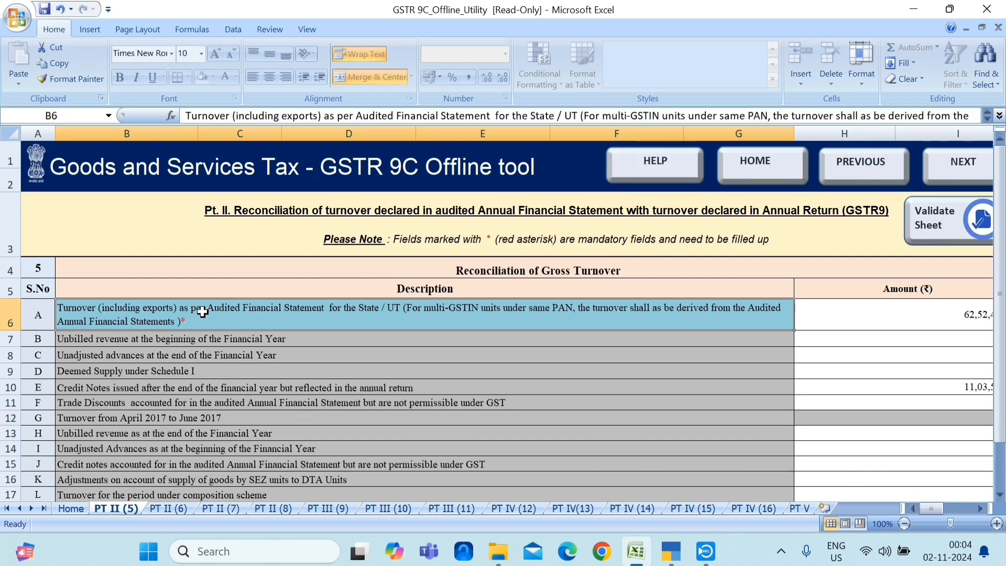
key(Tab)
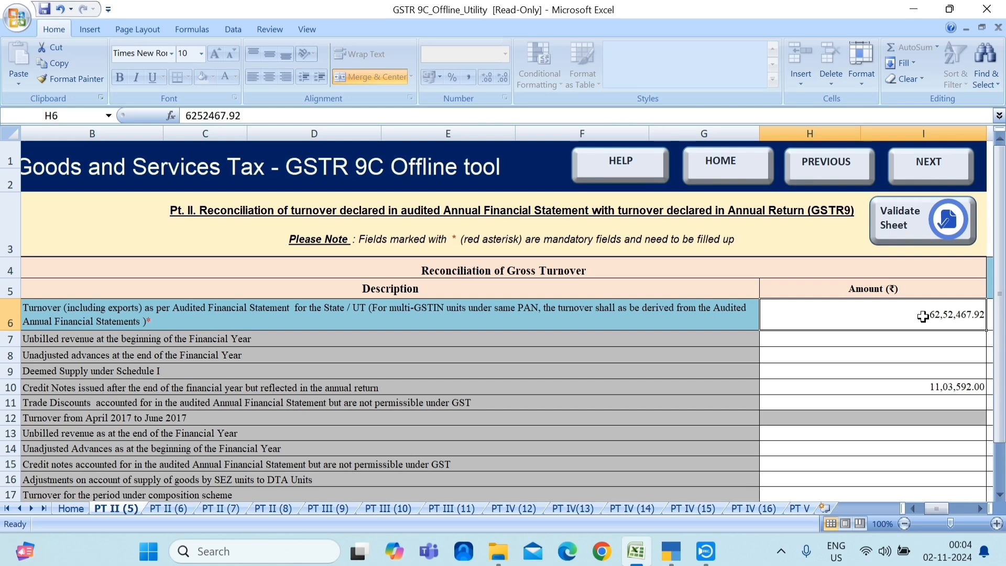
Step: Clear the amount for credit notes issued after the end of the financial year in table 5
click(911, 385)
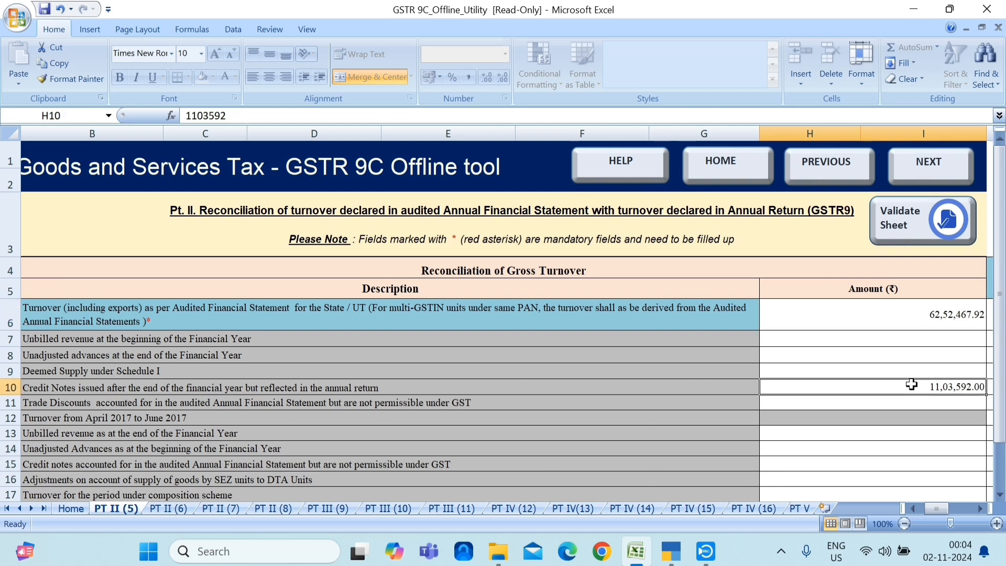
key(Delete)
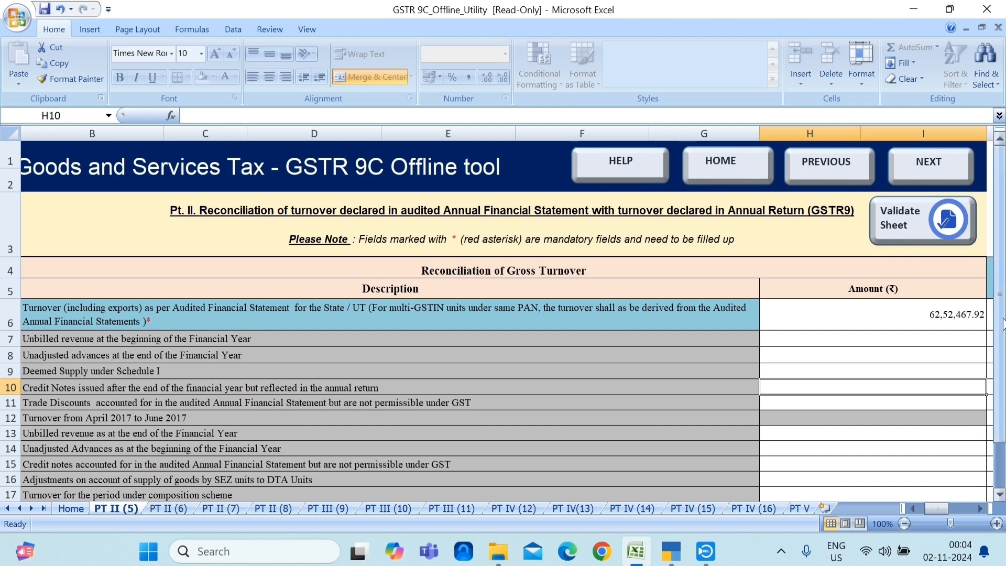
drag(1003, 322, 1001, 330)
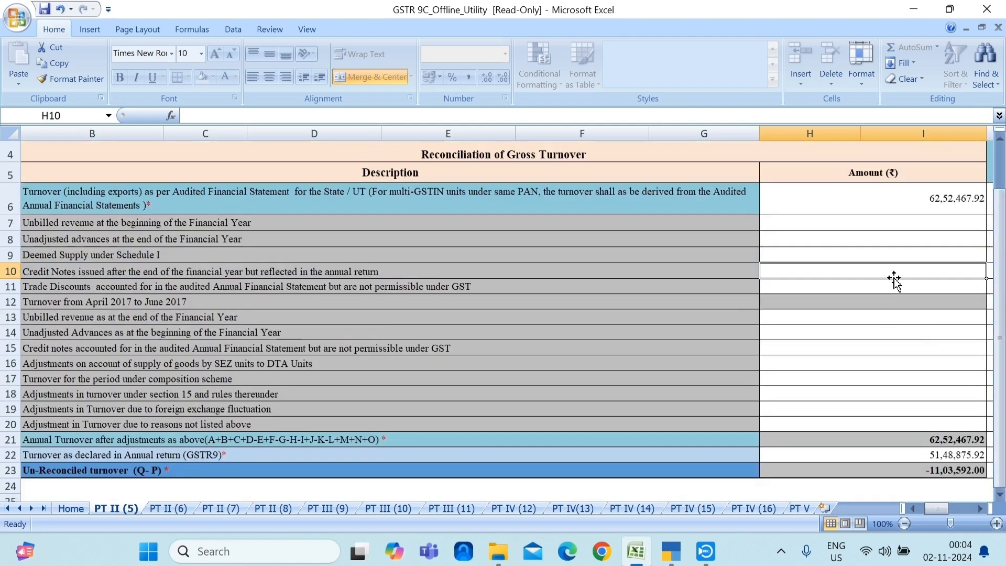
Step: Switch to TallyPrime, view the Profit & Loss A/c for the company, and return to the Gateway of Tally
click(671, 552)
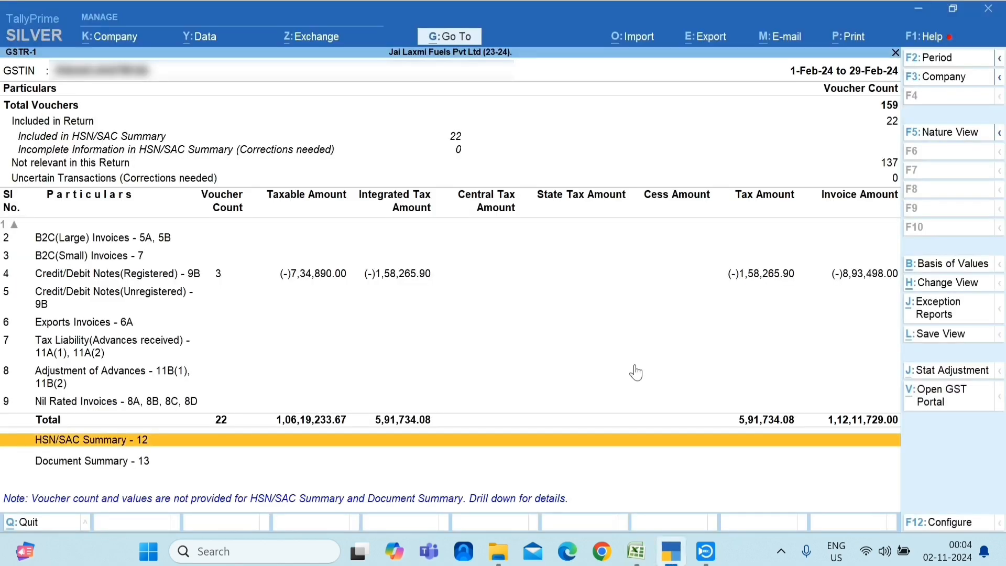
key(Escape)
key(Escape)
key(Escape)
click(635, 364)
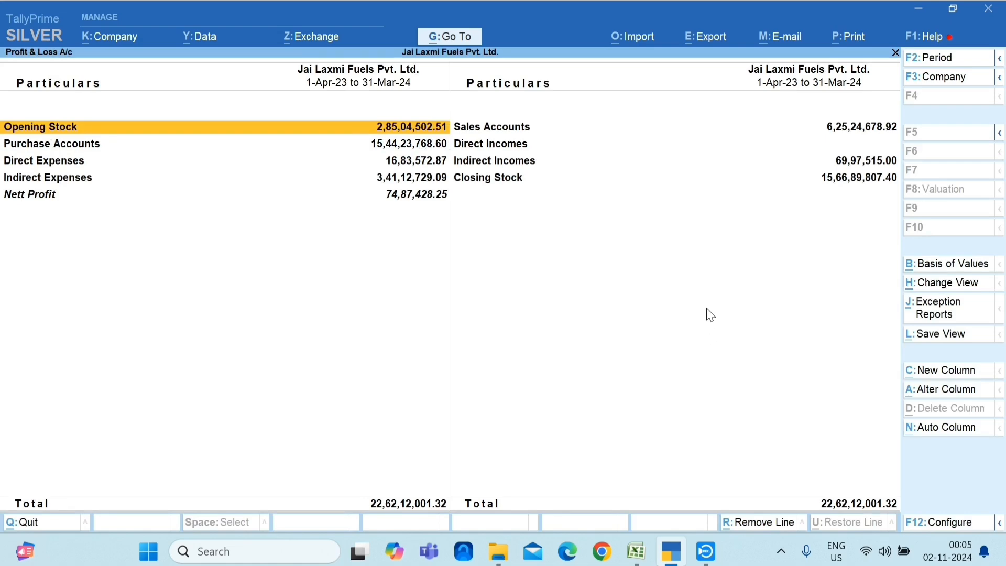
key(Escape)
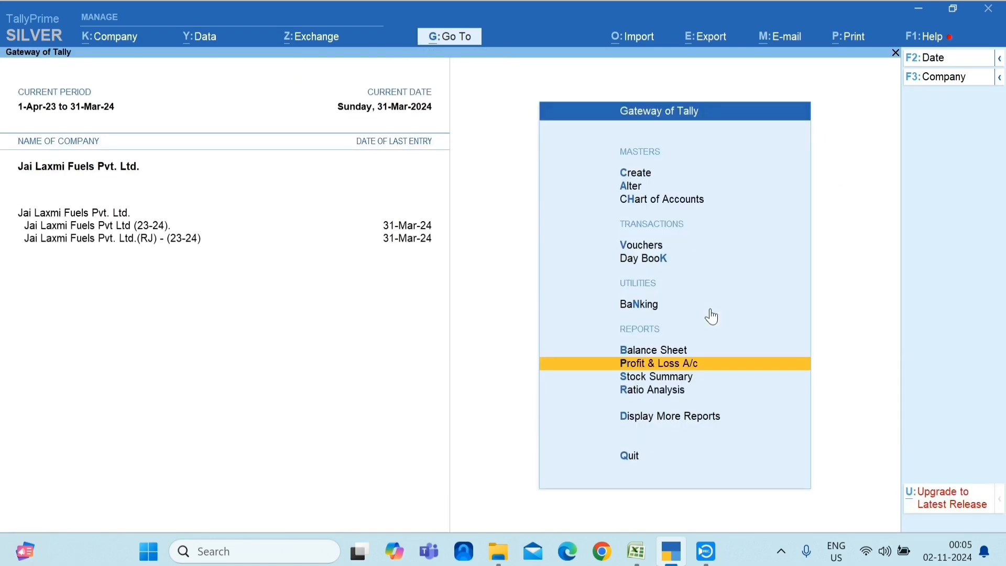
Step: Back in the GSTR 9C Excel utility, set the turnover declared in the annual return (GSTR9) in table 5 to 6252467.92
key(alt+Tab)
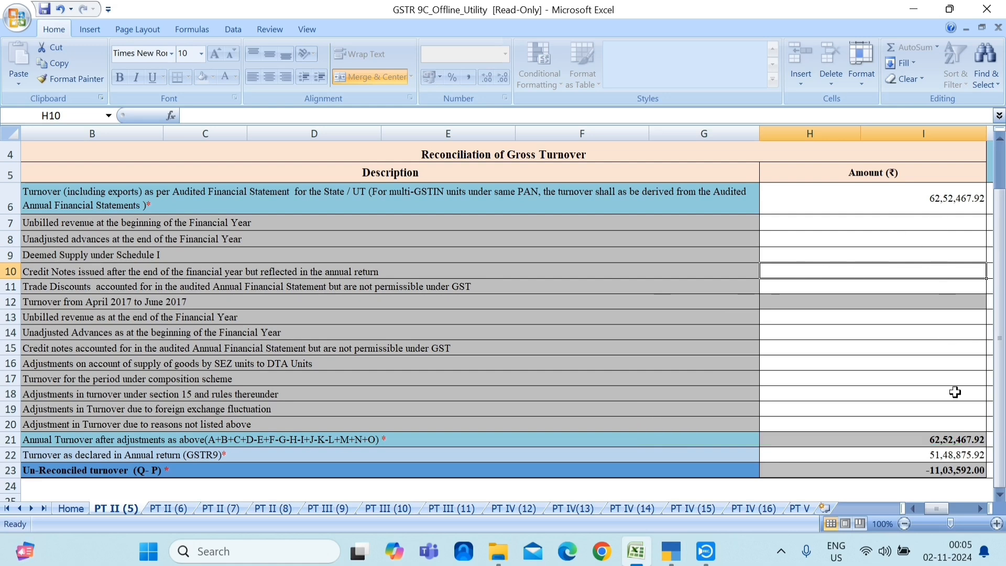
click(944, 460)
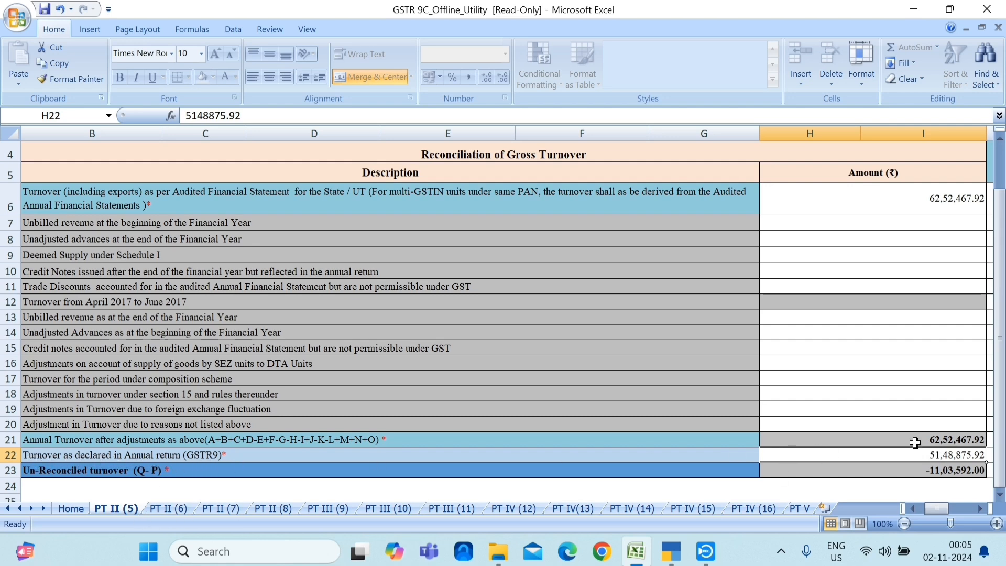
text(6)
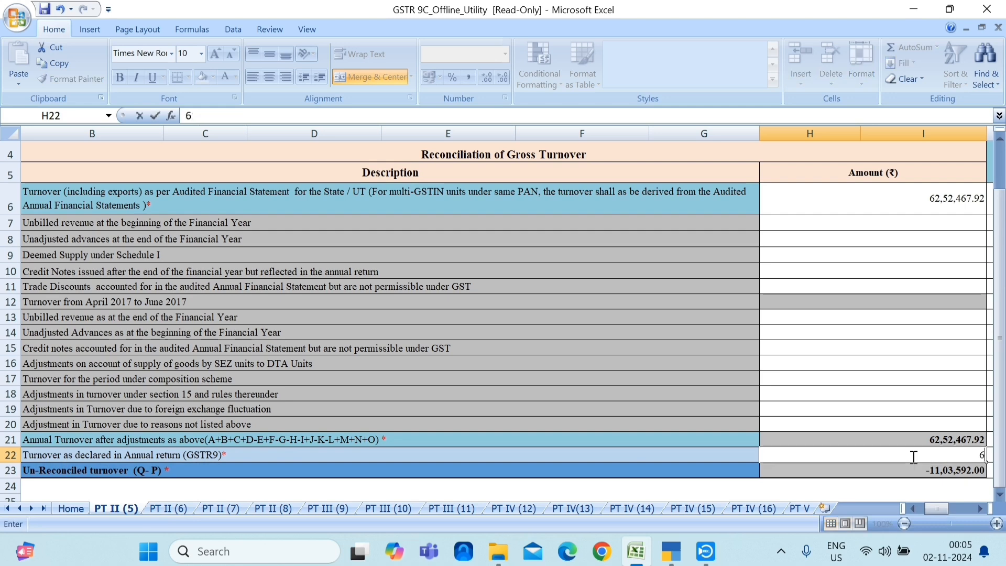
text(2,5)
text(2,467.92)
key(Return)
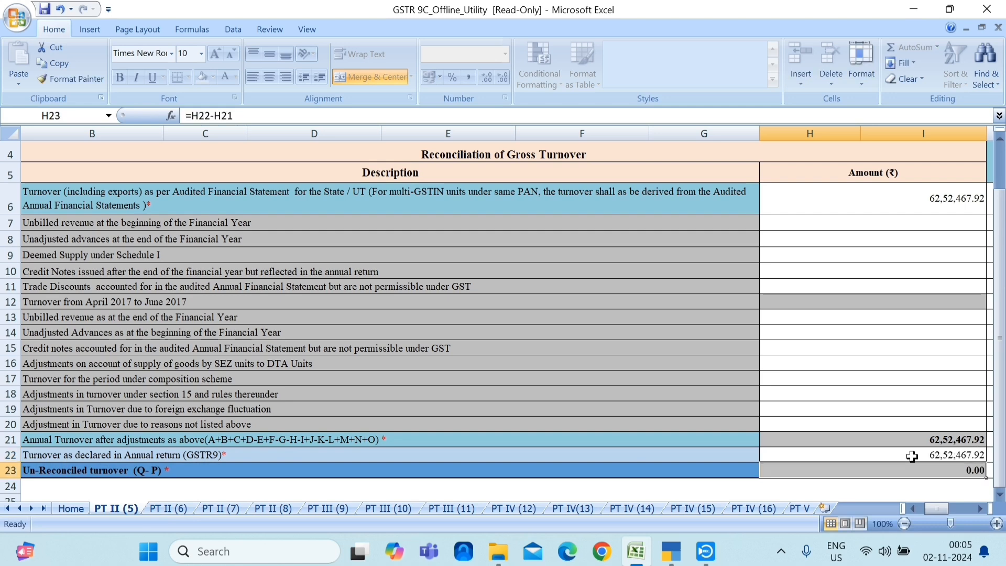
Step: Try to validate the PT II (5) sheet and move on to the next one
click(168, 508)
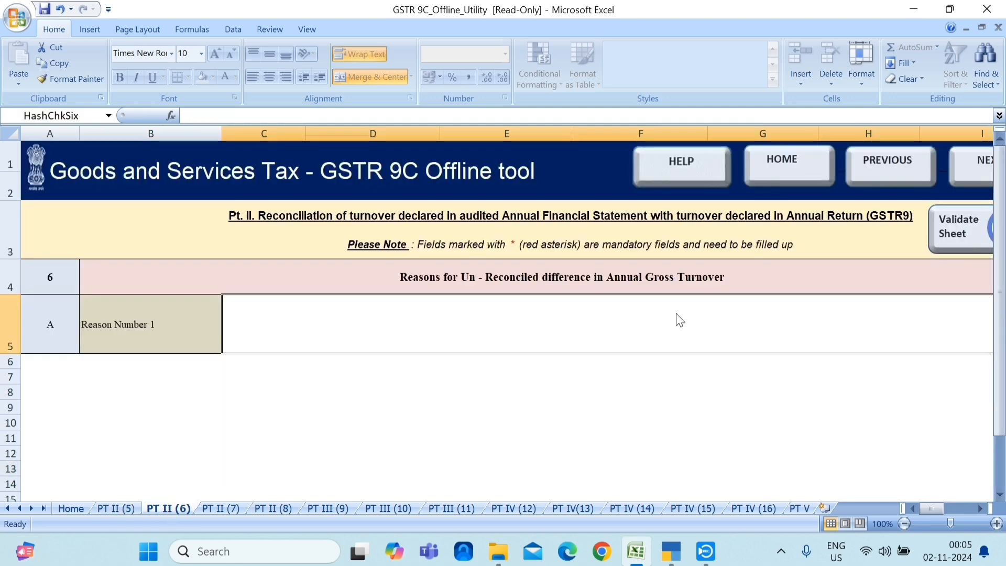
click(116, 508)
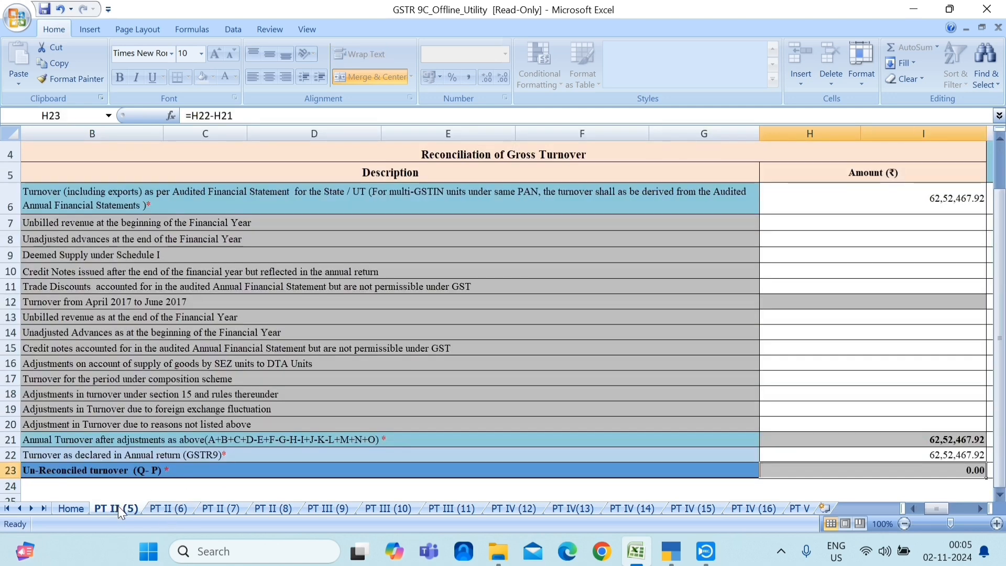
click(981, 508)
scroll(954, 424, up, 1)
click(765, 220)
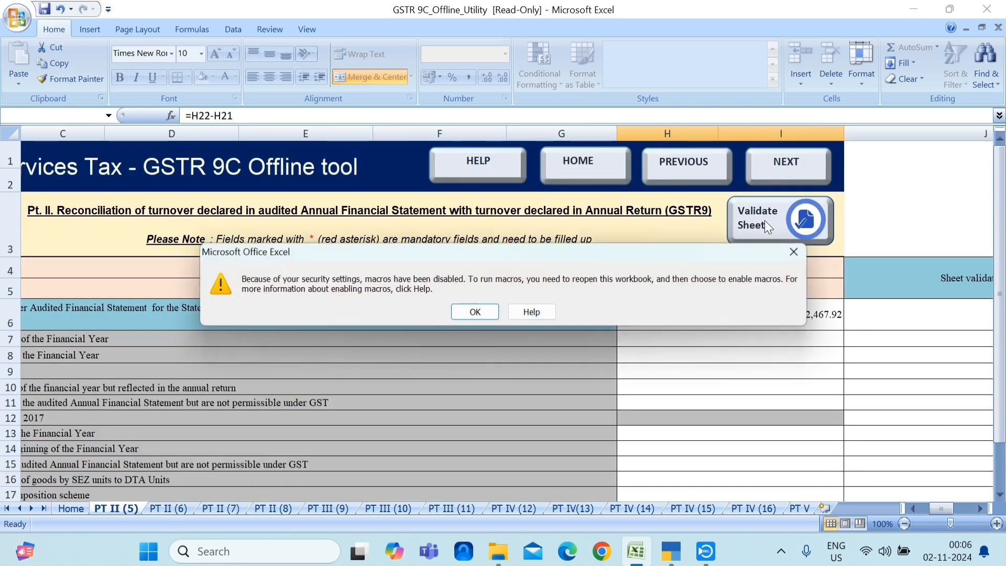
click(470, 314)
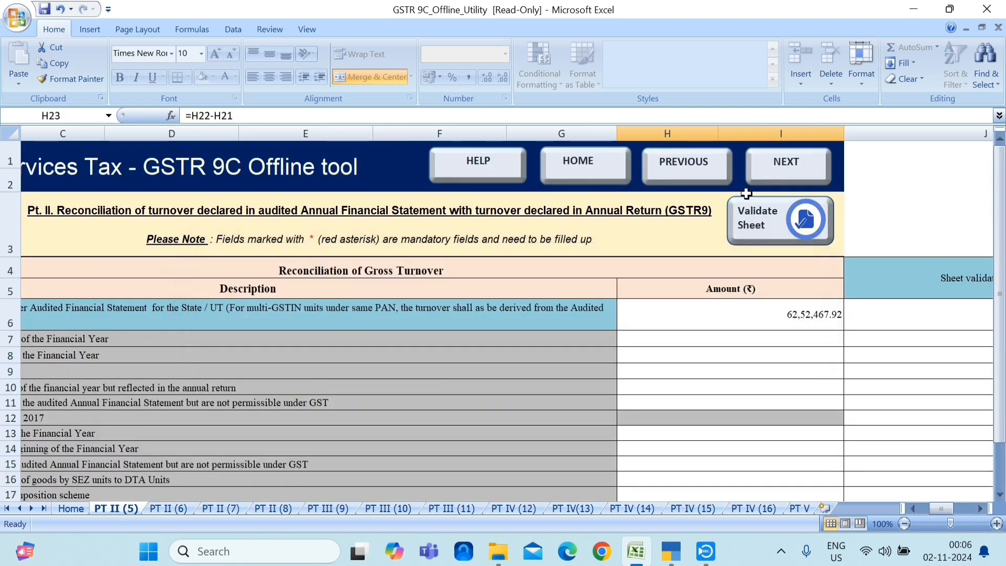
click(785, 157)
click(487, 311)
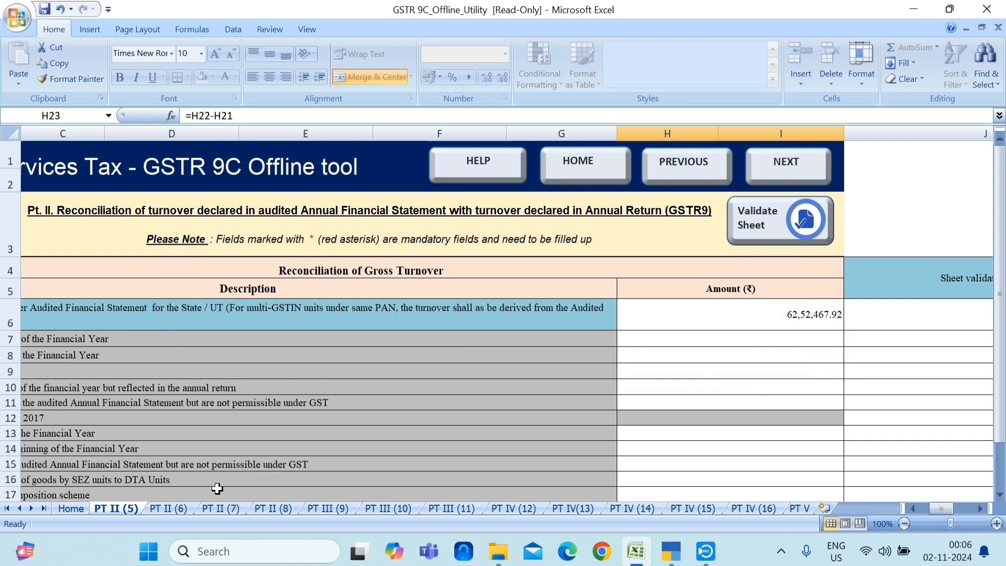
Step: Open the PT II (6) sheet on gross turnover differences and try to validate it and continue to the next sheet
click(175, 508)
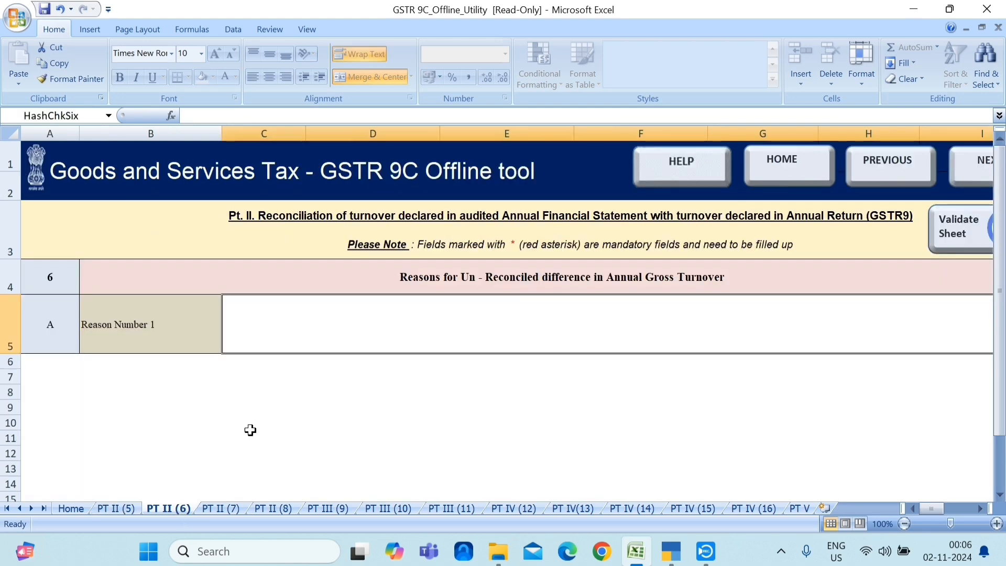
click(963, 241)
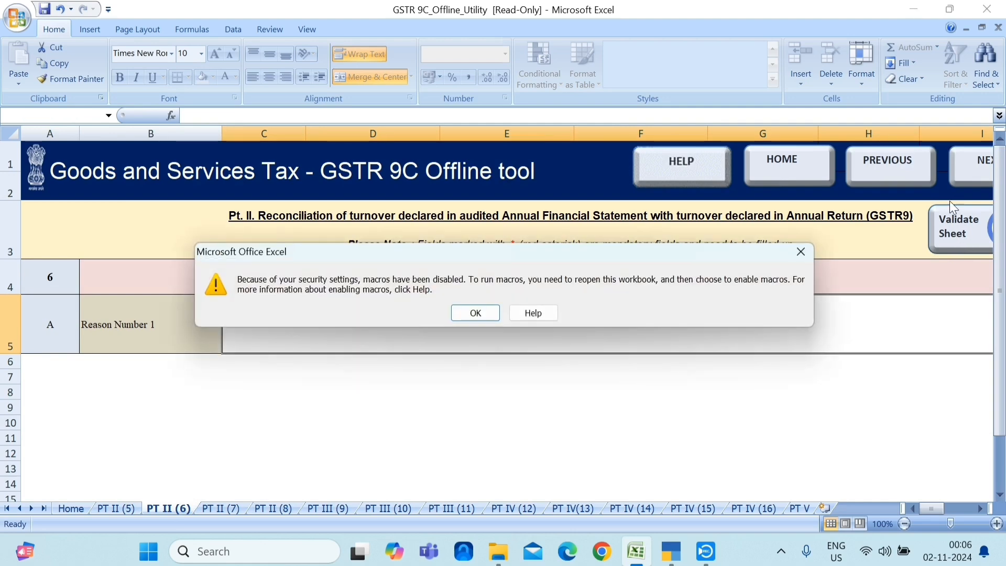
click(463, 319)
click(955, 172)
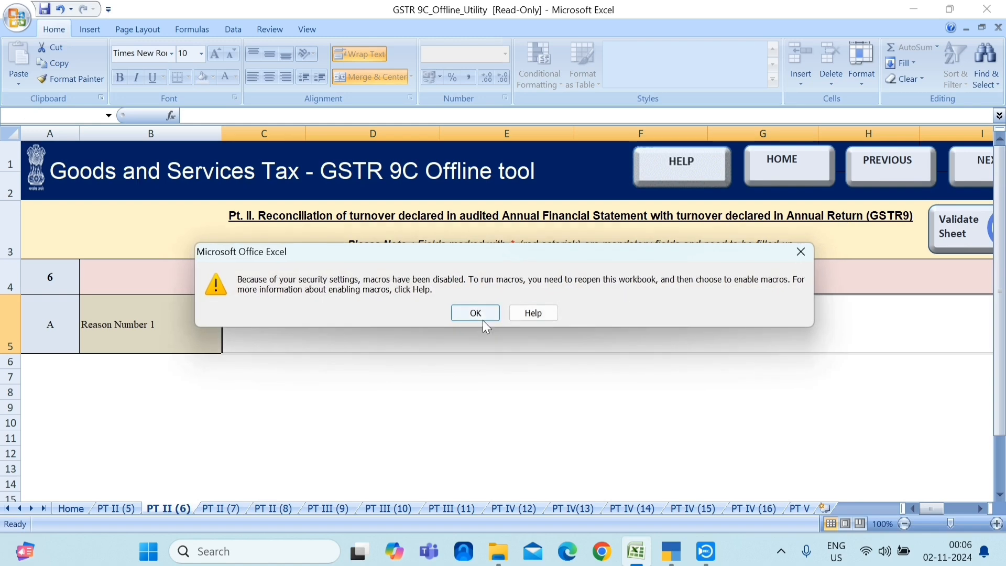
click(482, 319)
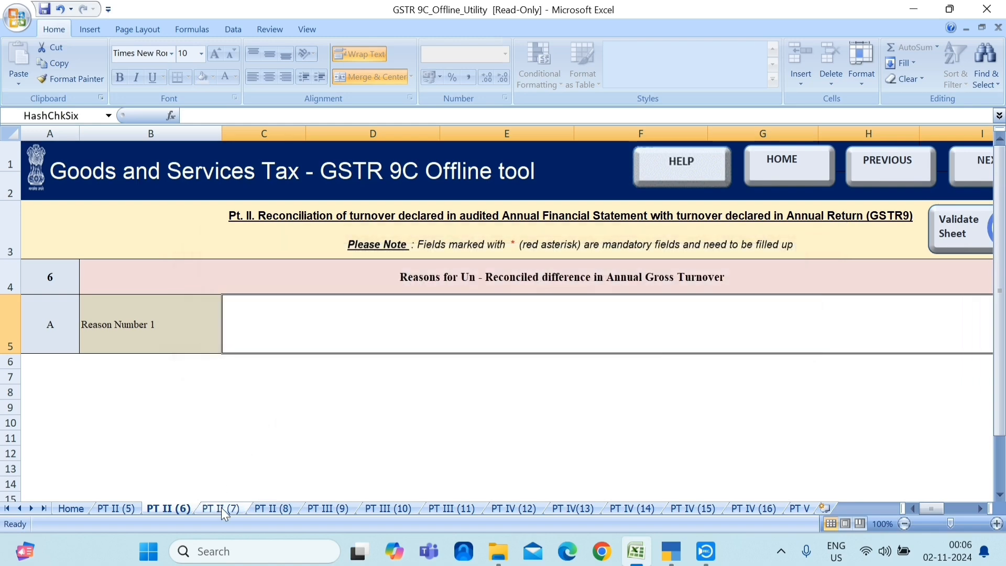
Step: On the PT II (7) sheet, set the taxable turnover as per liability declared in the annual return to 6252467.92
click(221, 507)
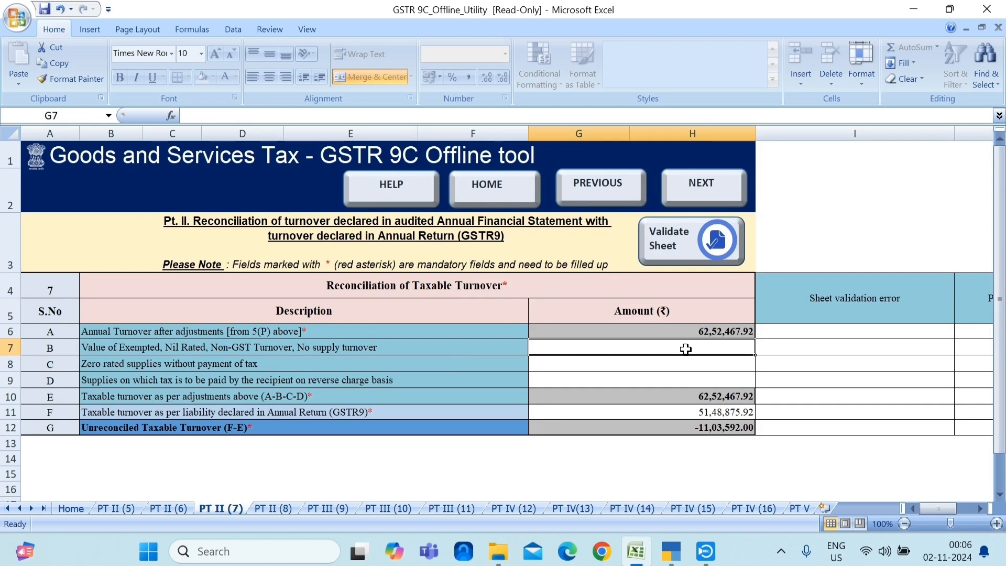
click(682, 413)
text(6)
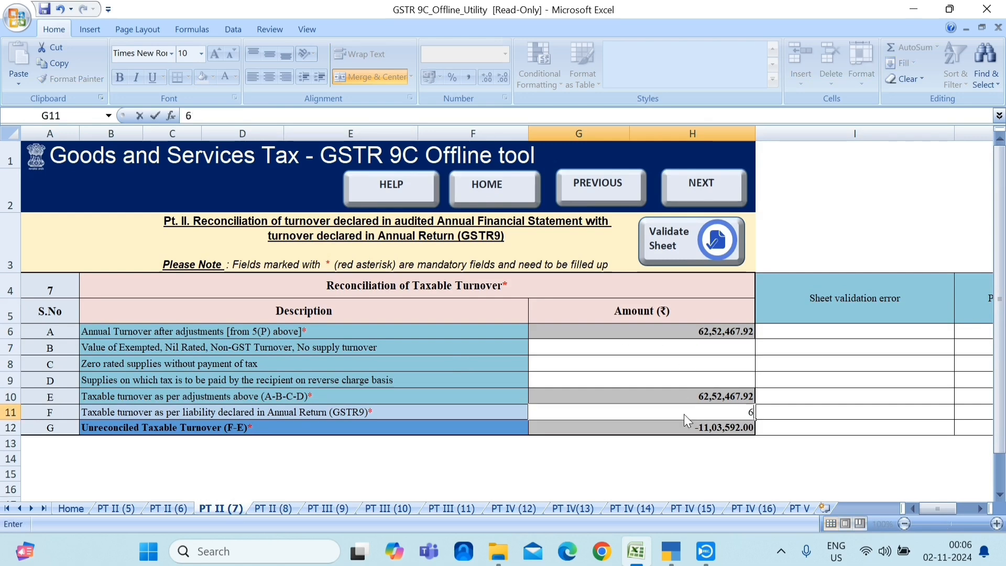
text(2,52,467.)
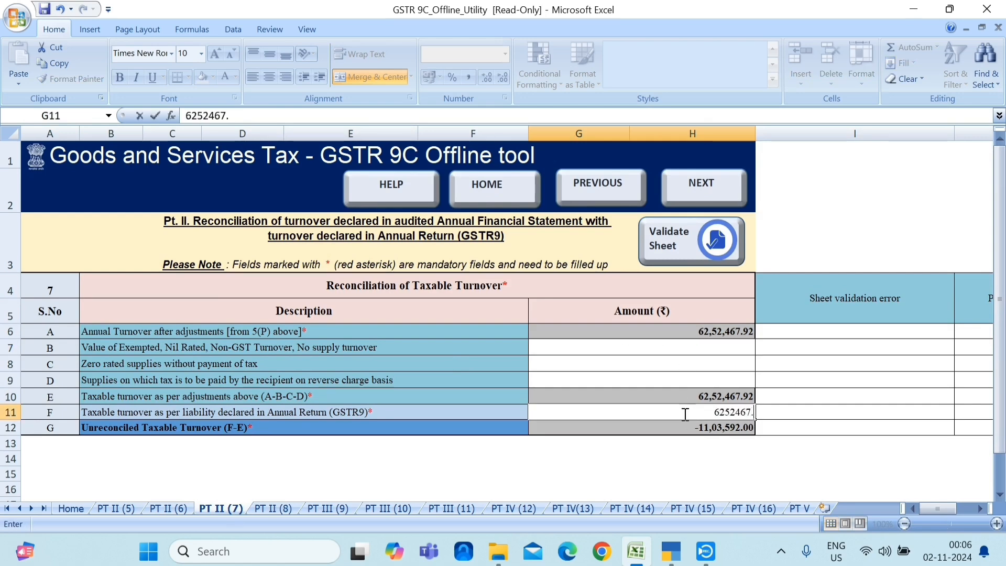
text(92)
key(Return)
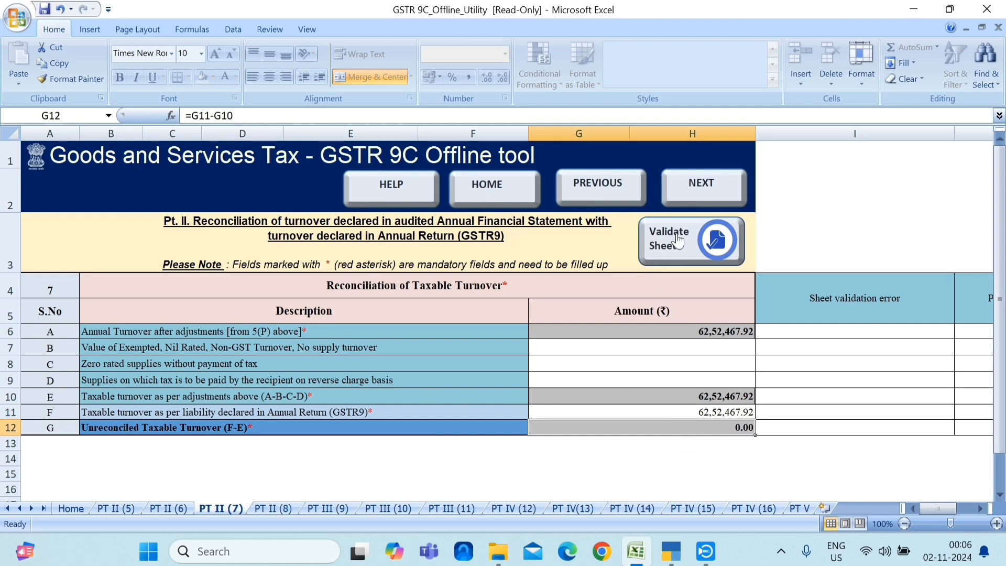
Step: Look over the PT II (8) reasons sheet and the rate-wise liability table on the PT III (9) sheet
click(271, 511)
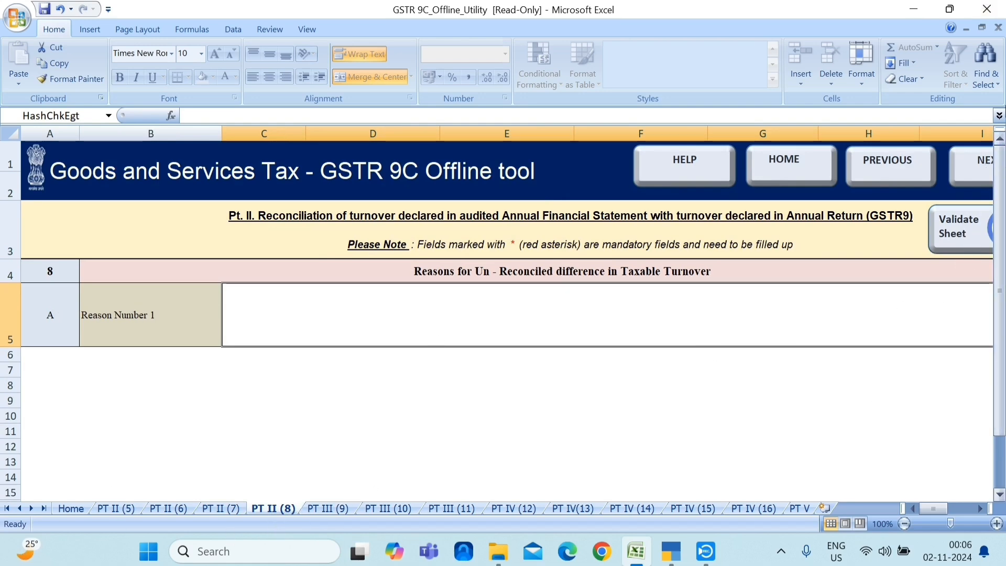
click(325, 508)
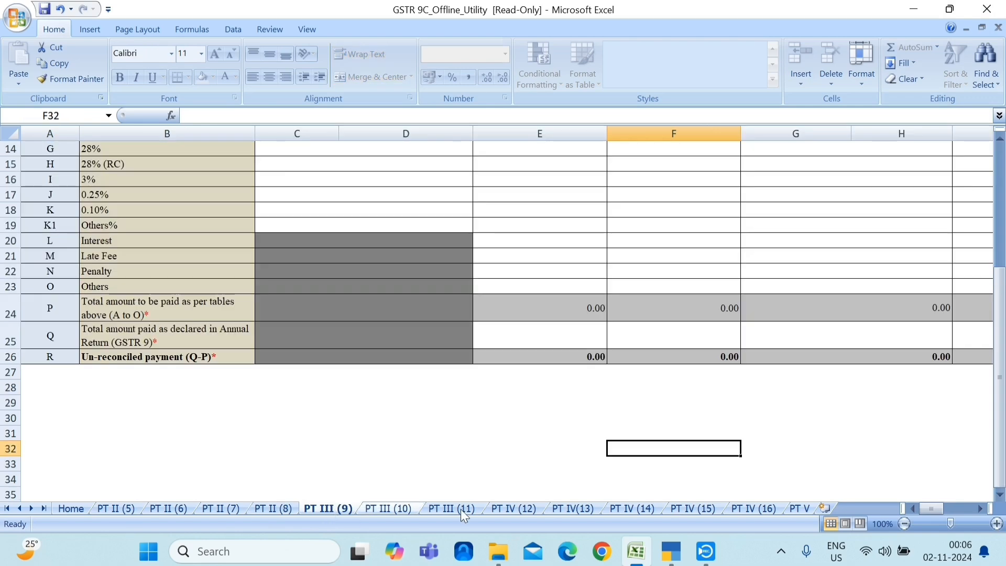
scroll(820, 474, up, 5)
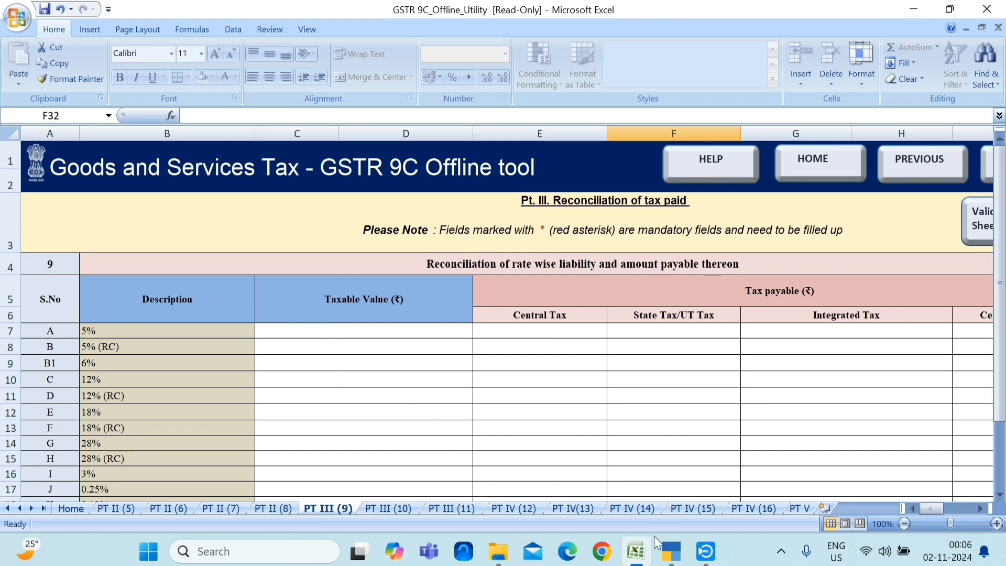
Step: Switch to TallyPrime, make Jai Laxmi Fuels Pvt Ltd (23-24) the active company and open its GSTR-1 report
click(671, 551)
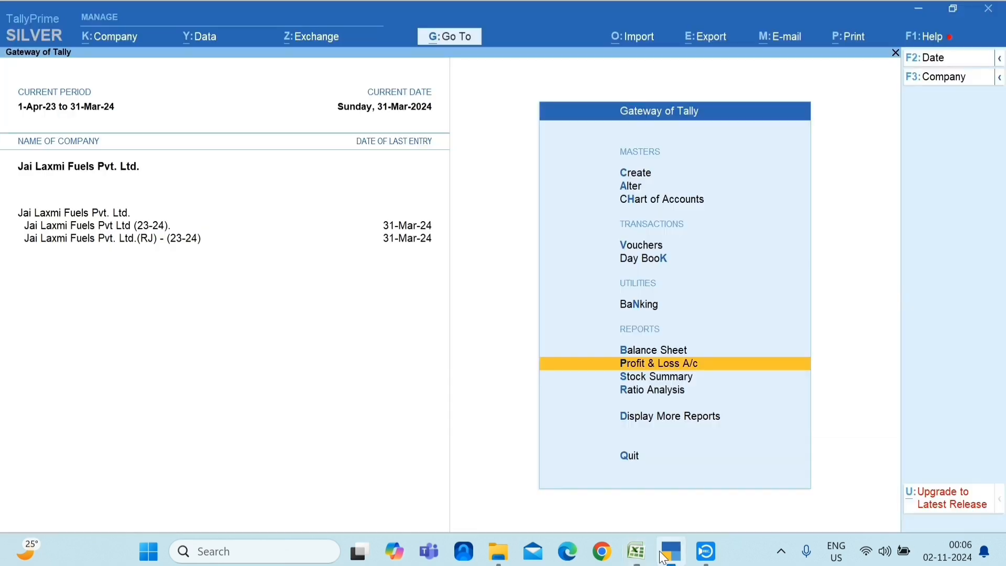
click(142, 231)
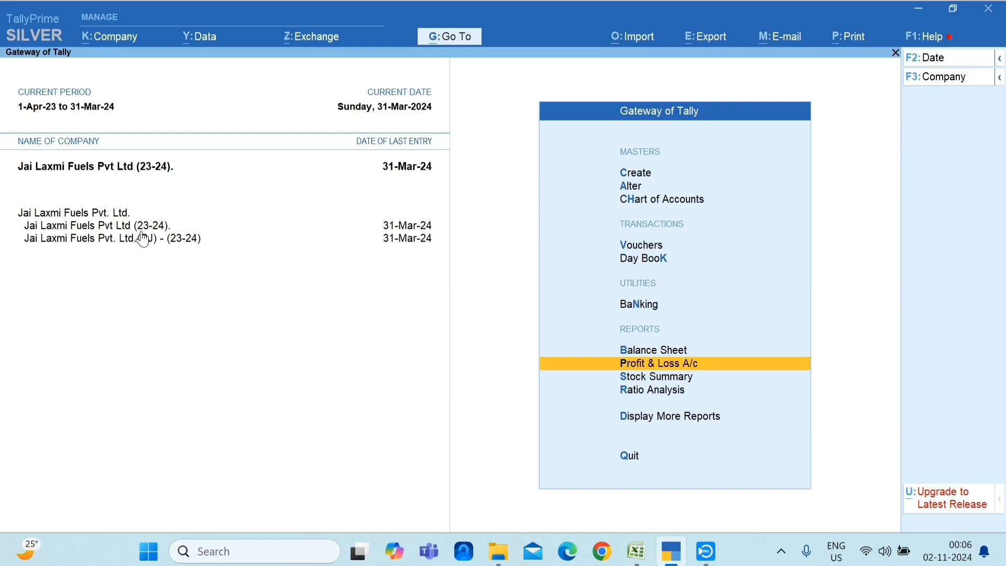
key(d)
key(g)
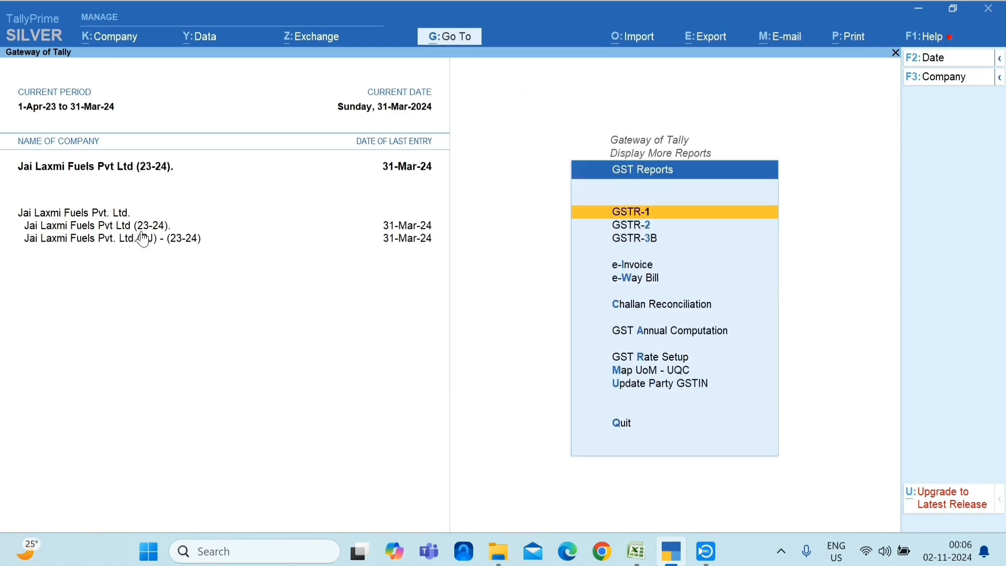
key(Return)
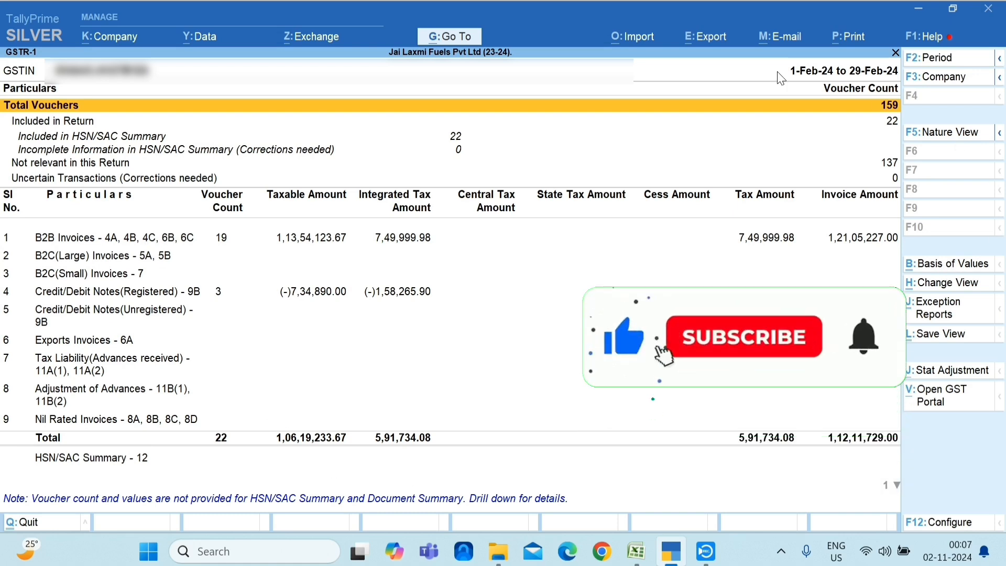
Step: Set the GSTR-1 report period from 1-4-2023 to 31-3-2024
click(933, 59)
text(0)
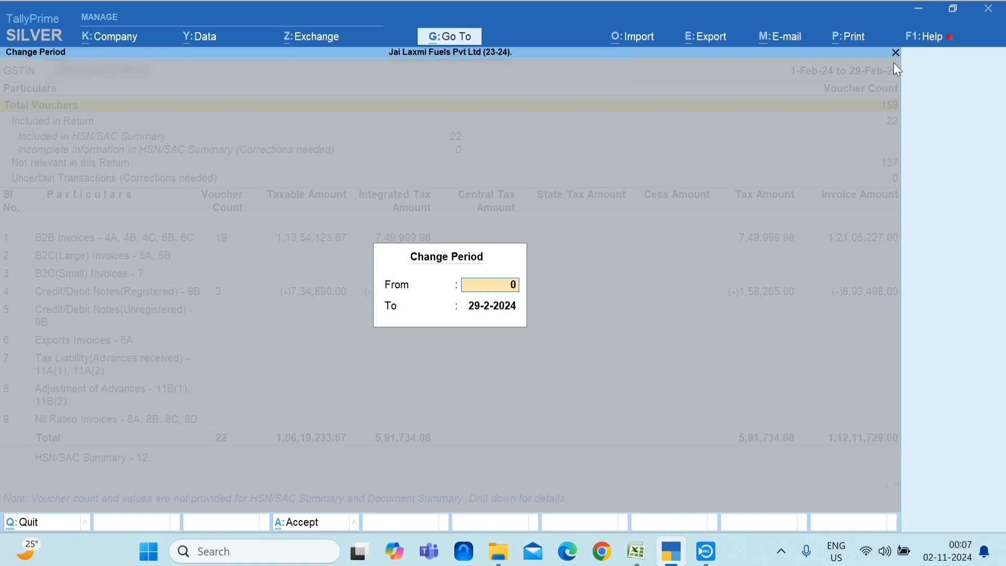
text(1.04.24)
key(BackSpace)
text(3)
key(Return)
text(31)
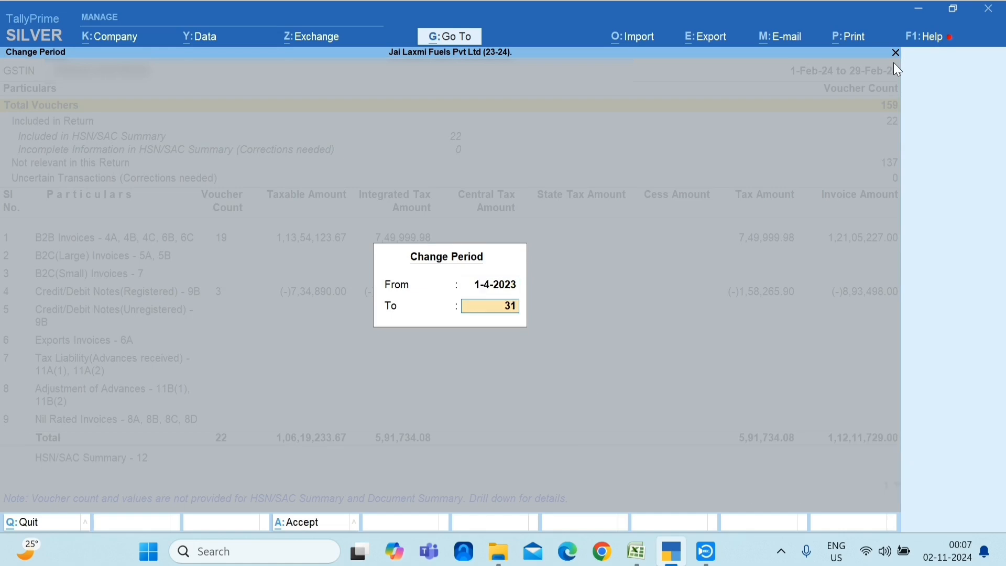
text(.03.24)
key(Return)
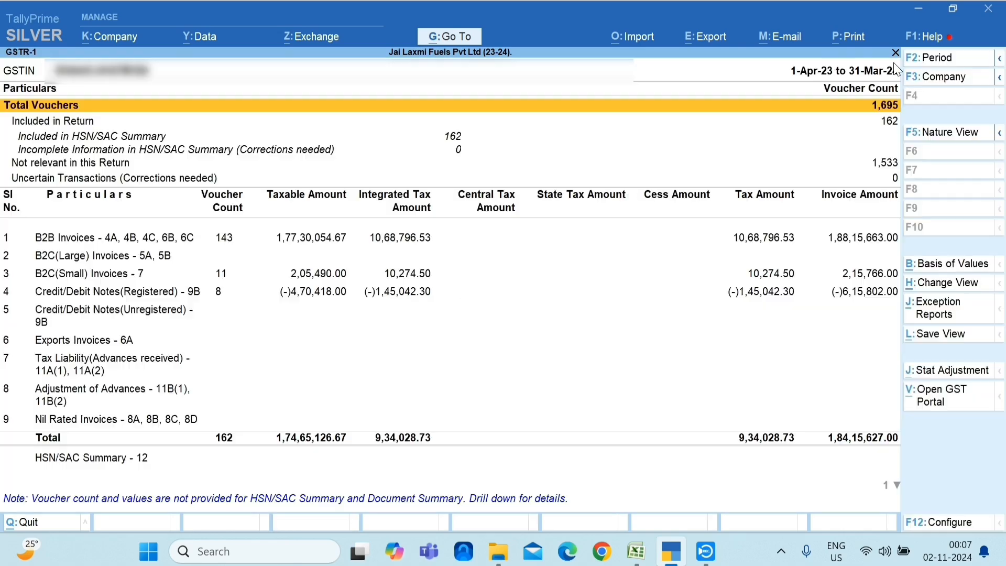
Step: Open the HSN/SAC Summary from the GSTR-1 report
key(Down)
key(Down)
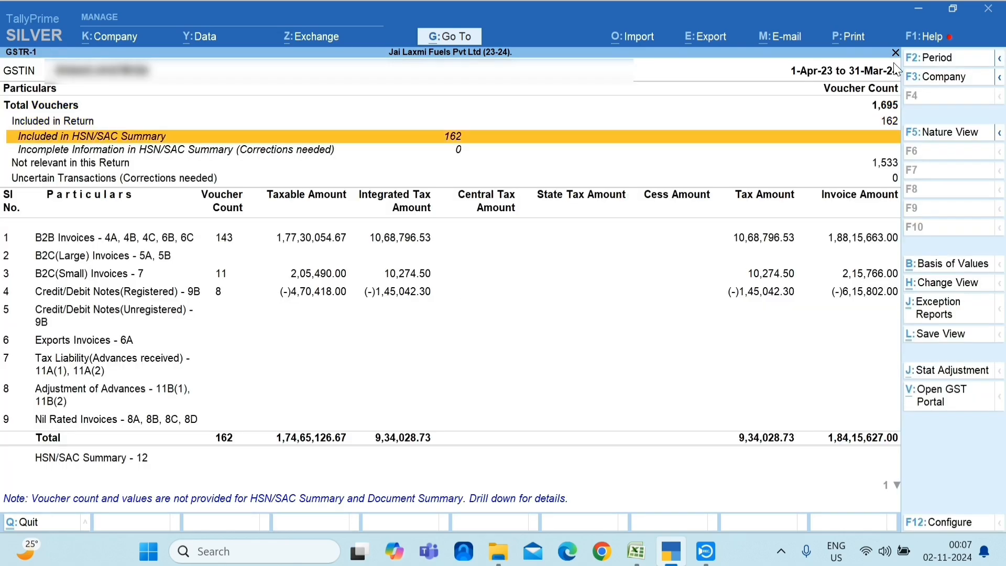
key(Down)
key(Down)
key(Down)
key(Down)
key(Down)
key(Down)
key(Down)
key(Down)
key(Down)
key(Down)
key(Down)
key(Down)
key(Down)
key(Down)
key(Up)
key(Return)
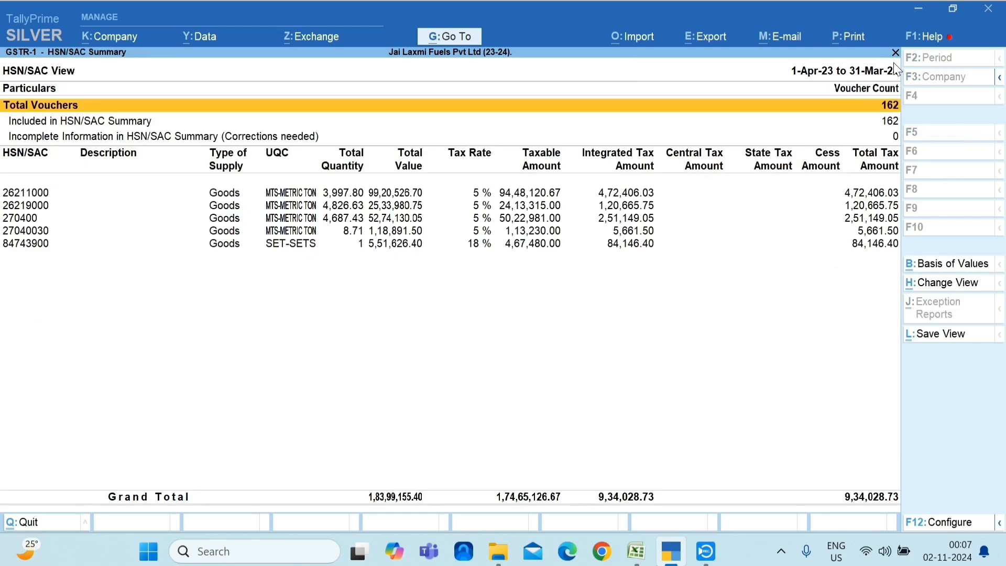
Step: Examine the taxable and tax amounts of the 5% and 18% lines in the HSN/SAC summary
key(Down)
key(Down)
key(Down)
key(Down)
key(Down)
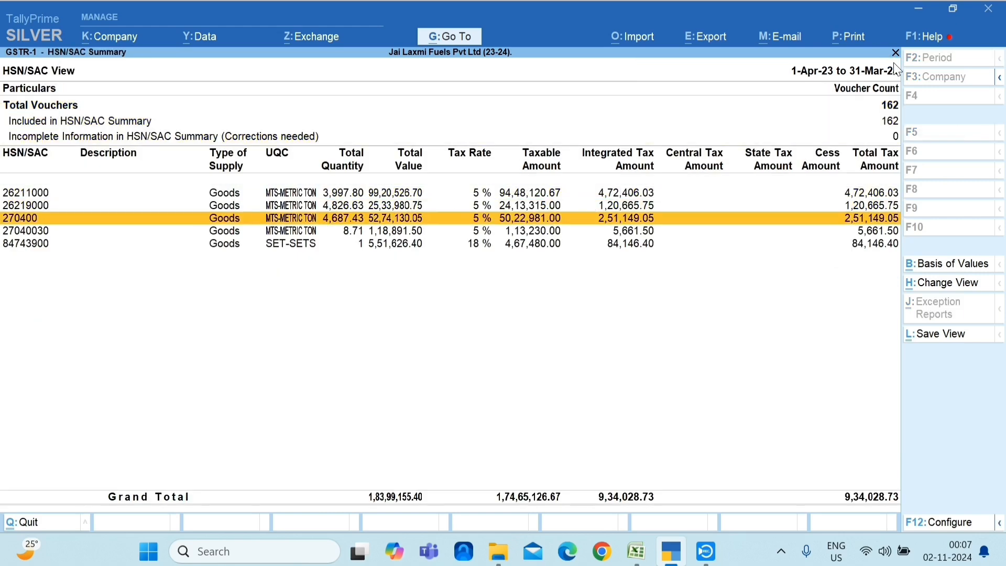
key(Up)
key(Up)
key(Down)
key(Down)
key(Down)
key(Up)
key(Up)
key(Up)
key(Down)
key(Down)
key(Down)
key(Down)
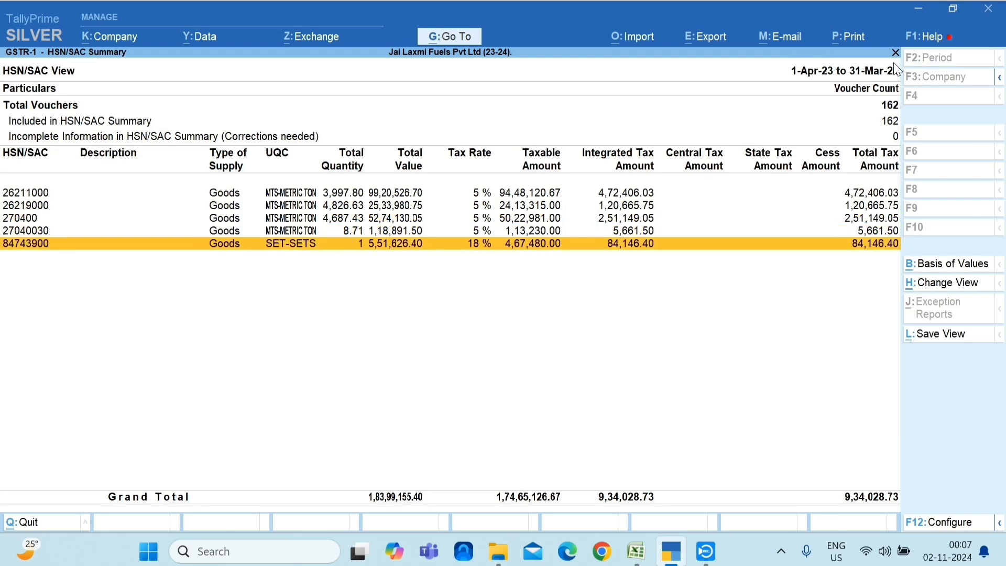
Step: Return to the GSTR 9C workbook in Excel and compare PT III (9)'s rate rows and tax columns with TallyPrime's HSN/SAC summary
click(636, 551)
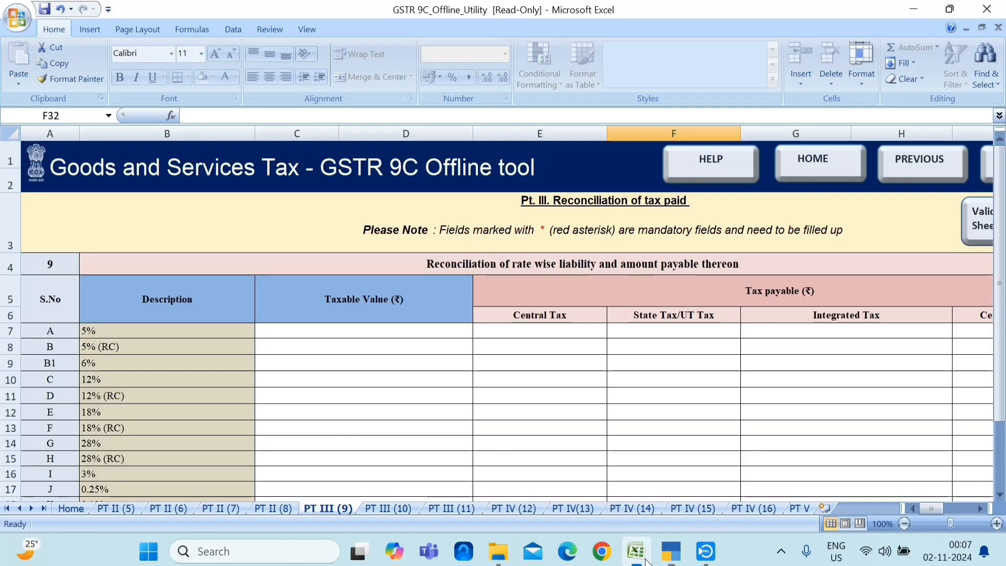
click(548, 333)
click(640, 331)
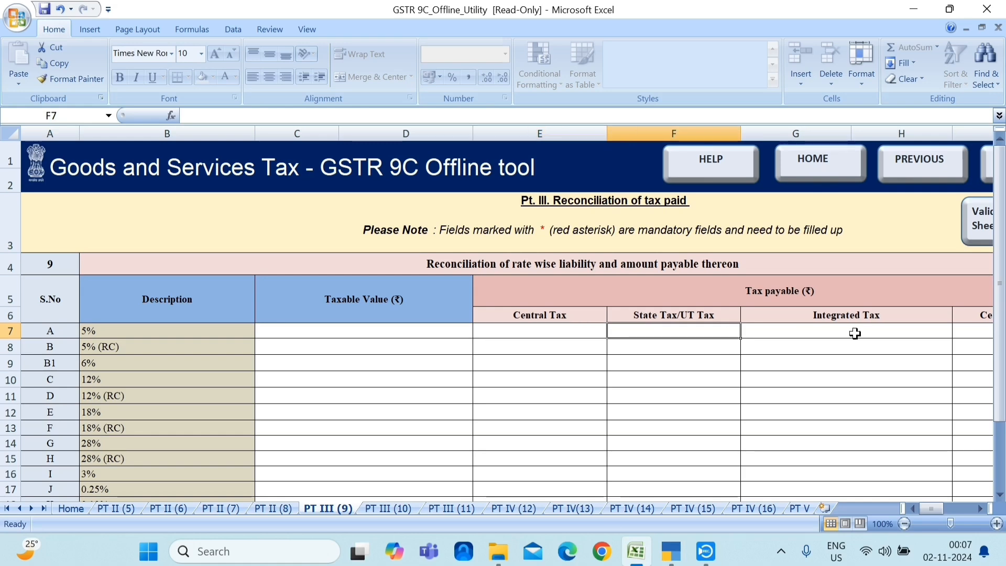
click(854, 332)
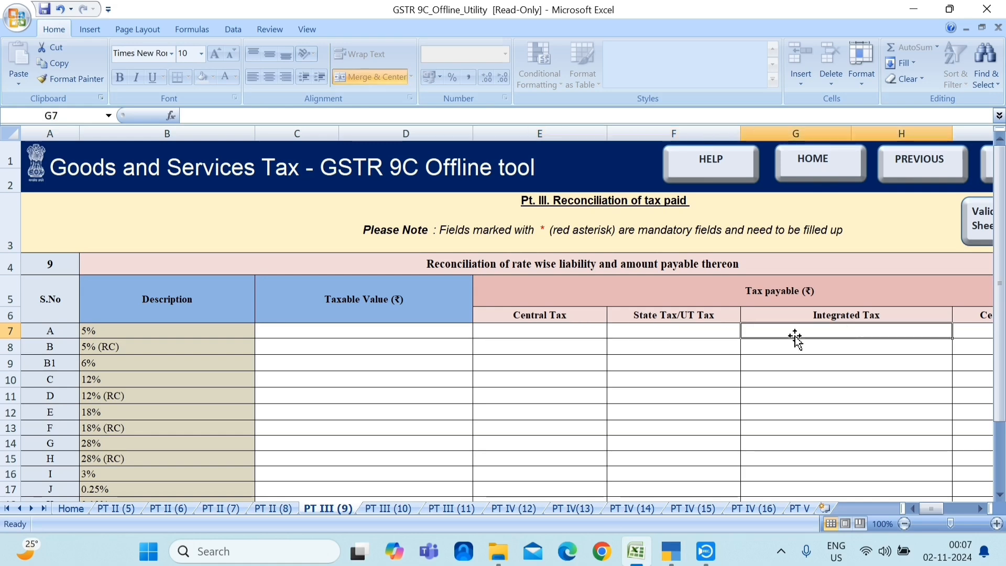
click(101, 349)
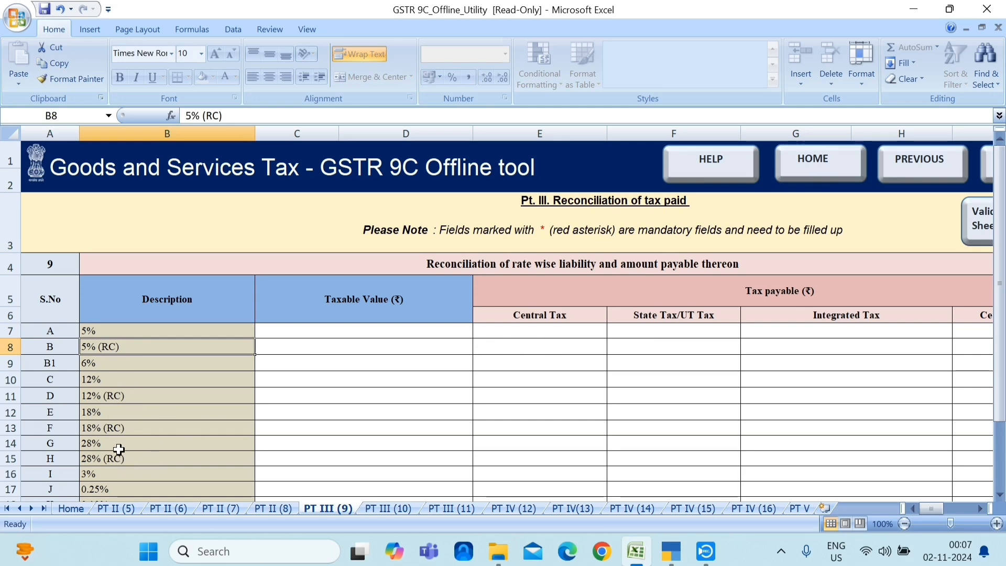
click(103, 412)
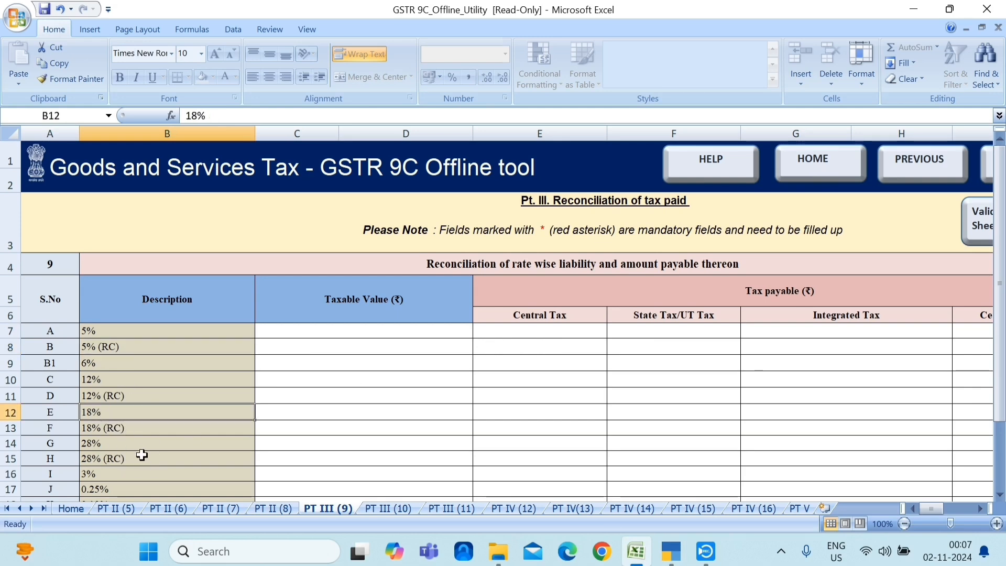
key(alt+Tab)
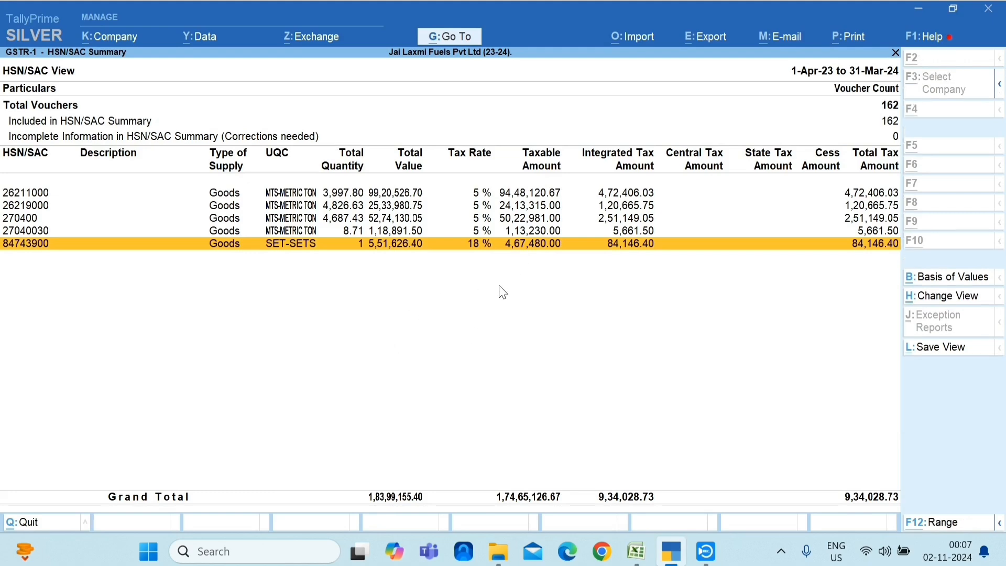
key(alt+Tab)
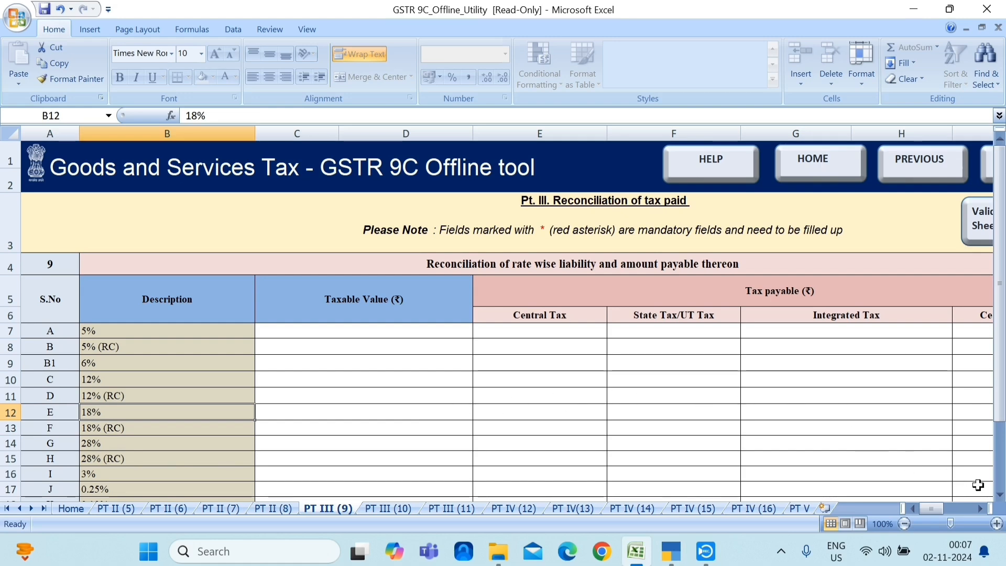
Step: Look over the remaining tax columns and the total and annual return payment rows P to R on PT III (9)
click(979, 508)
click(979, 508)
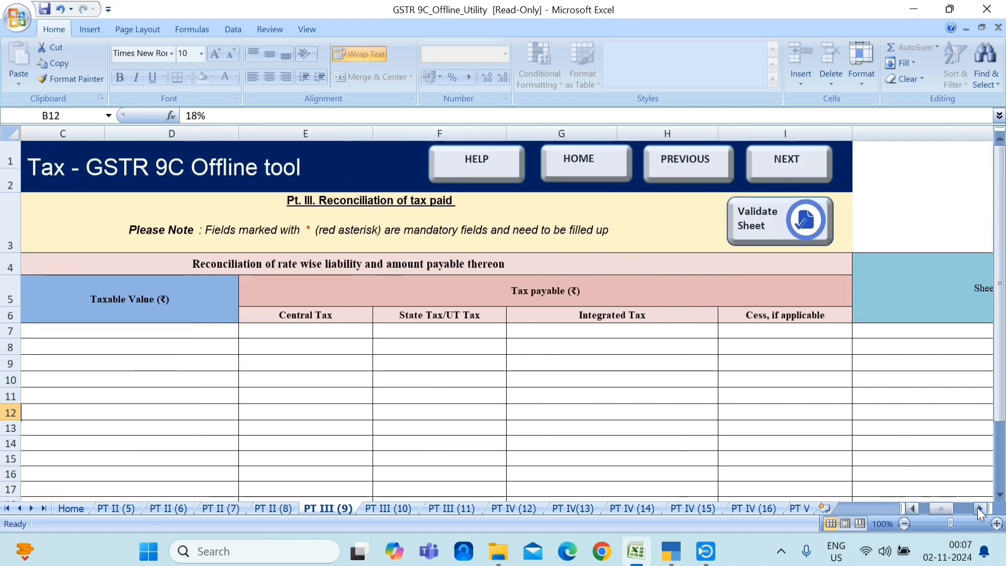
click(912, 508)
click(913, 508)
scroll(688, 422, down, 4)
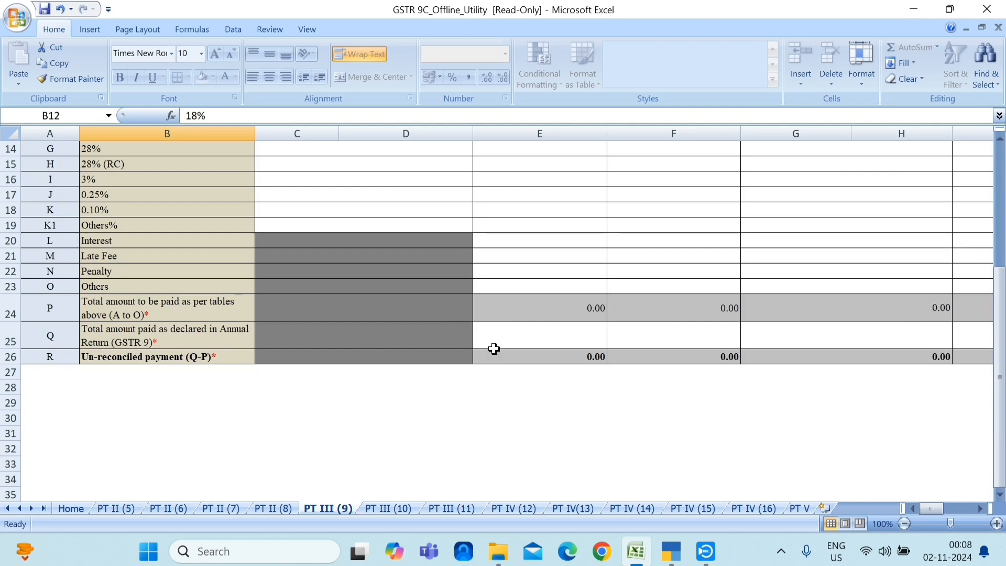
click(557, 338)
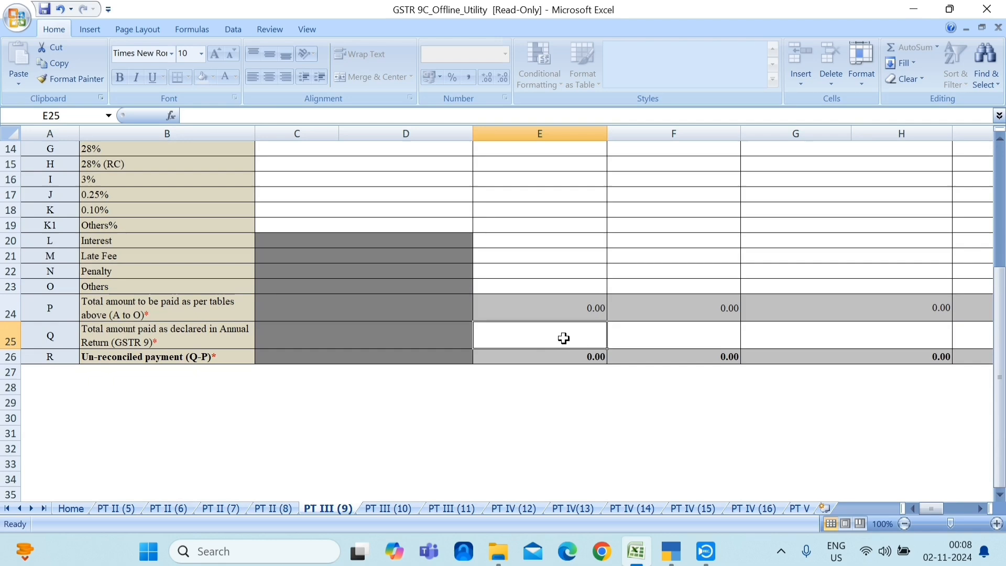
click(688, 335)
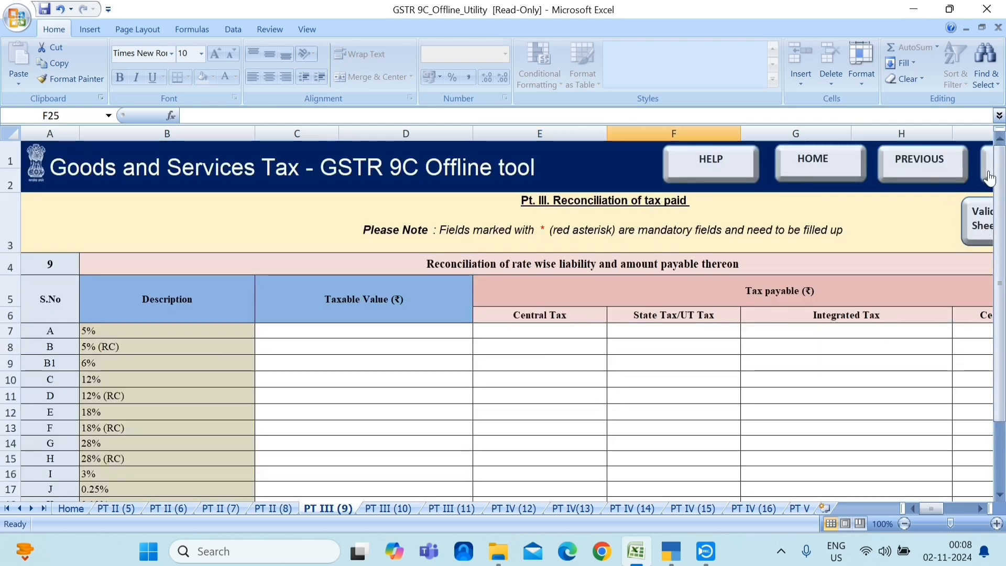
Step: Look over the PT III (10) unreconciled payment reasons sheet and the PT III (11) table of additional amounts payable
click(389, 507)
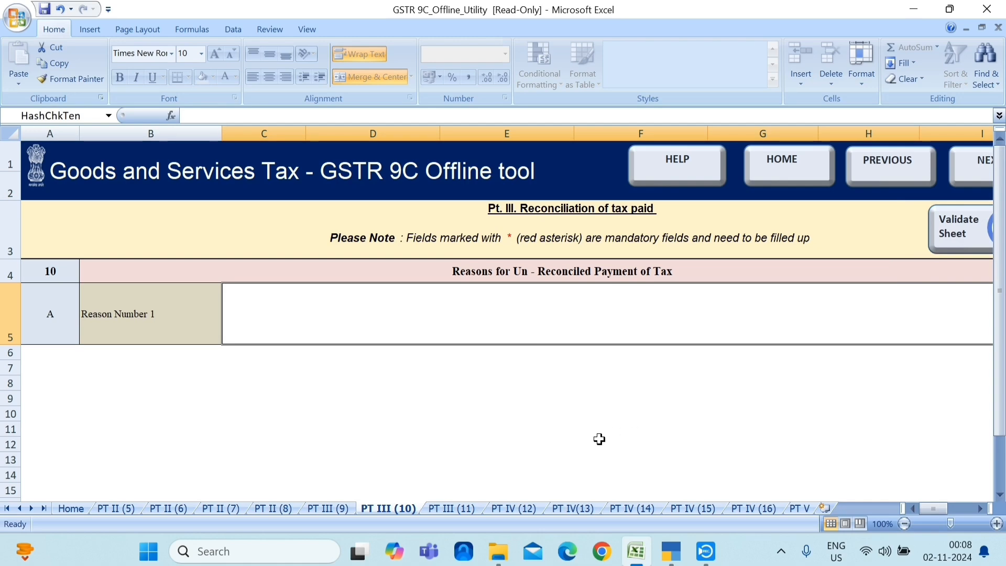
click(453, 508)
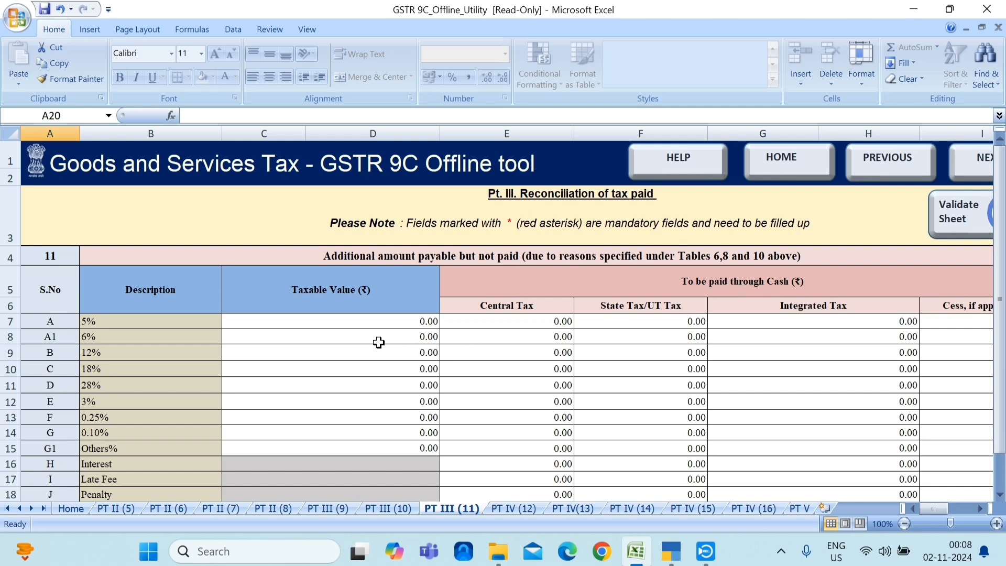
drag(1001, 383, 1003, 419)
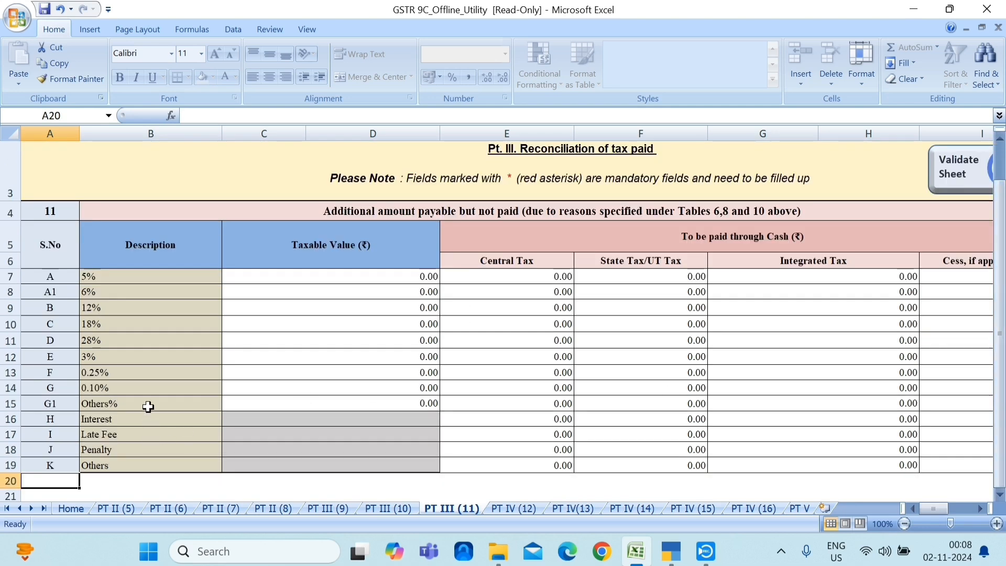
drag(1002, 343, 1002, 325)
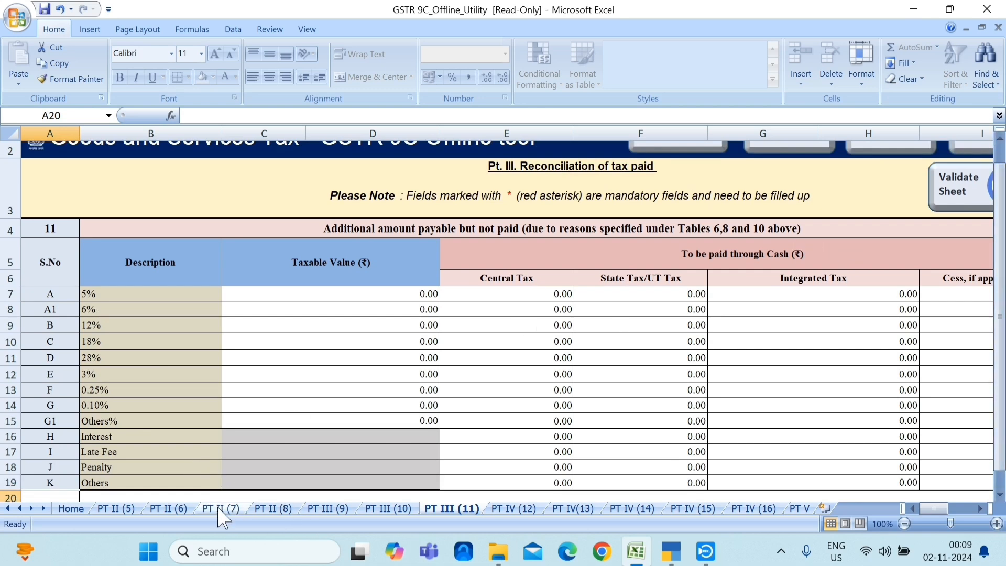
Step: Review the PT II (6) and PT III (10) reasons sheets again and return to the PT III (11) table
click(169, 509)
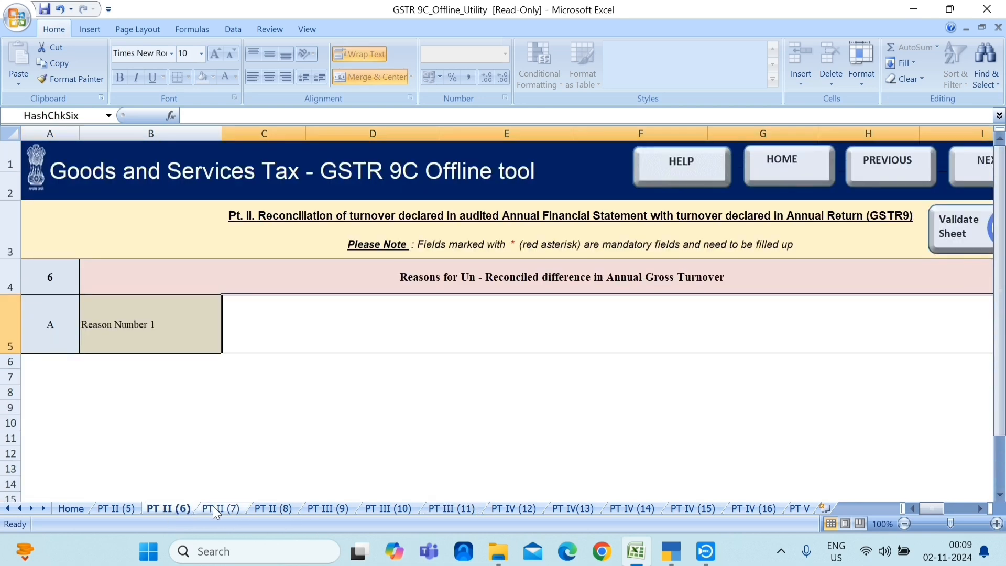
click(234, 510)
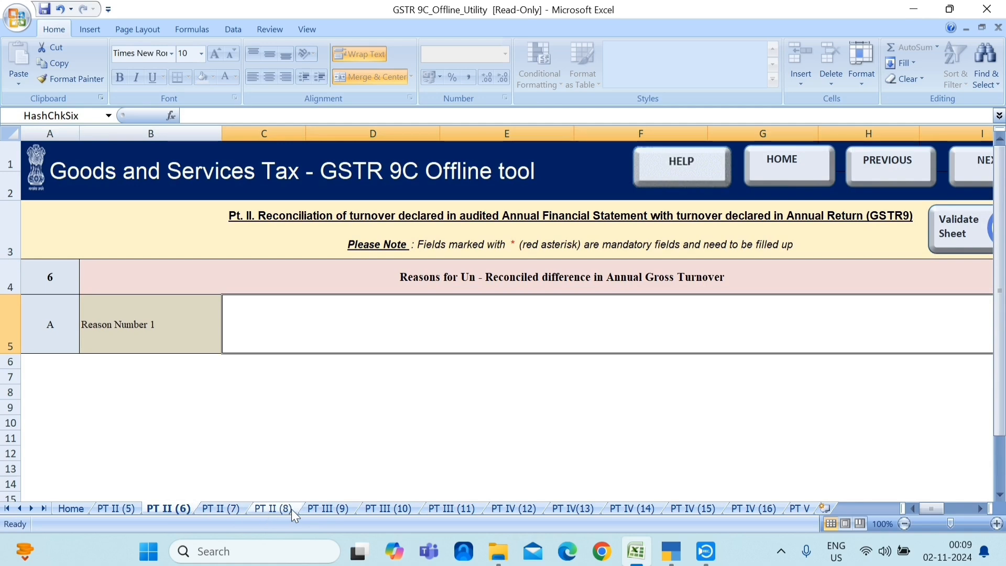
click(289, 509)
click(382, 514)
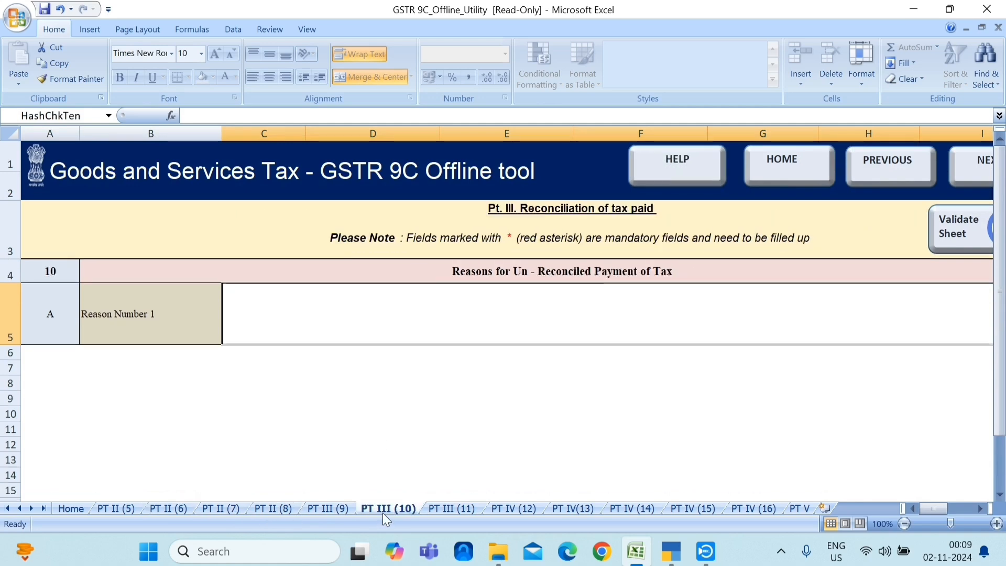
click(440, 507)
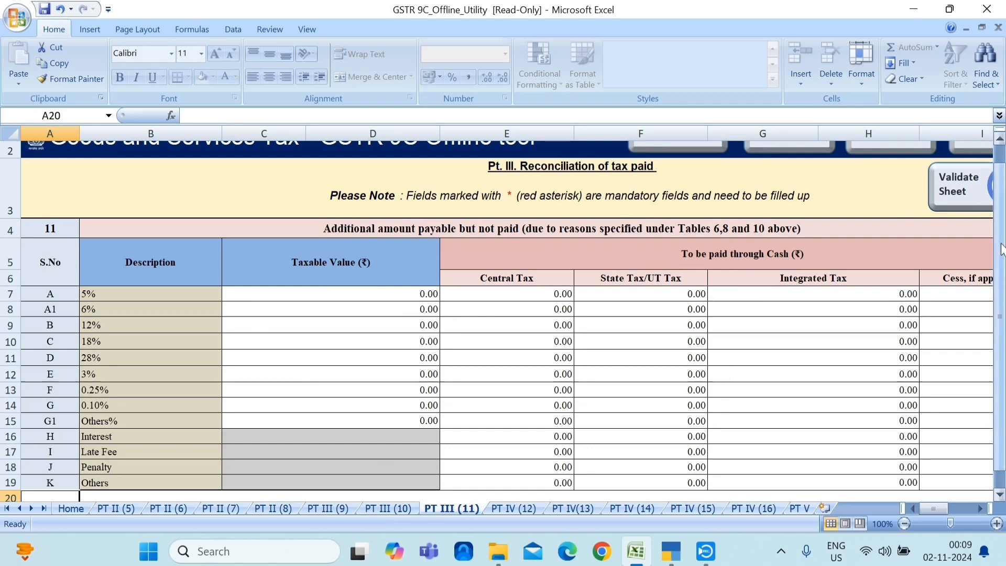
drag(1002, 237, 1001, 230)
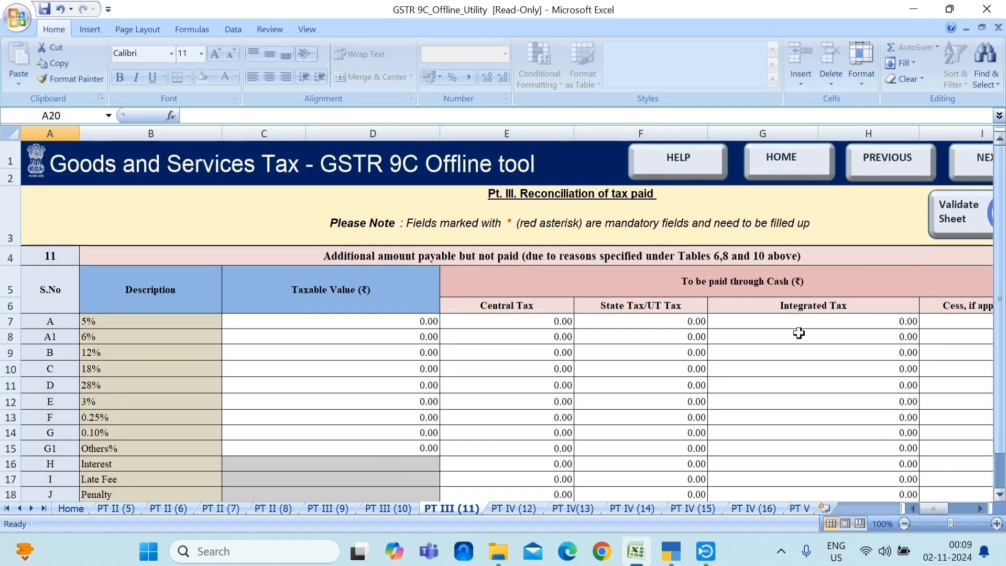
Step: Select row A's amount on the PT IV (12) ITC sheet, and switch to TallyPrime to open the GSTR-3B report
click(508, 510)
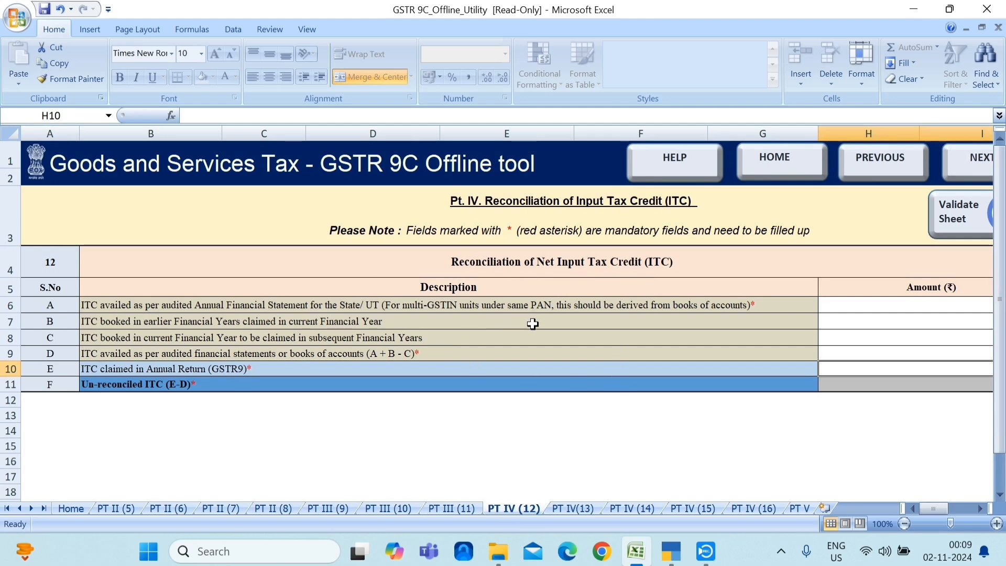
click(897, 310)
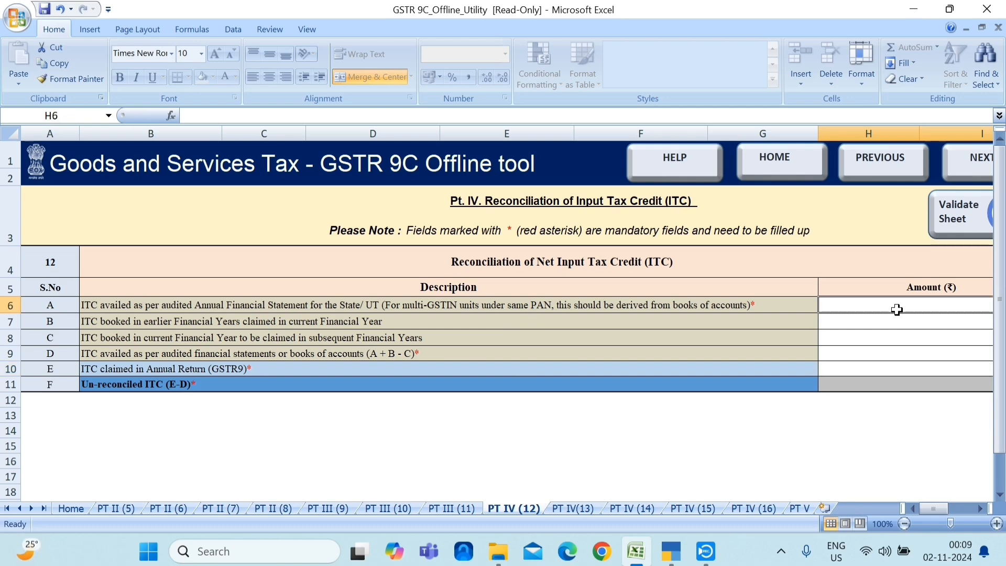
click(671, 551)
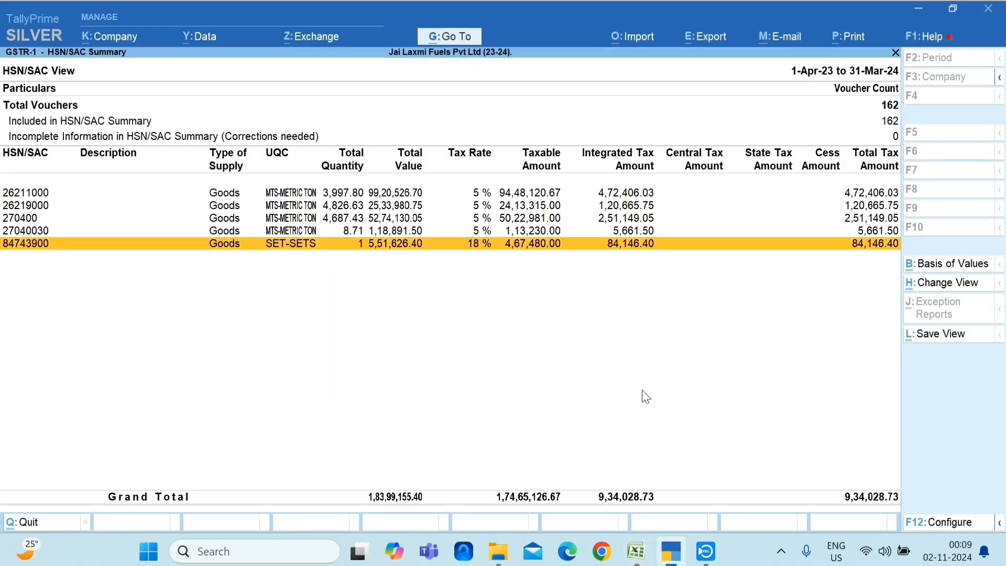
key(Escape)
key(Escape)
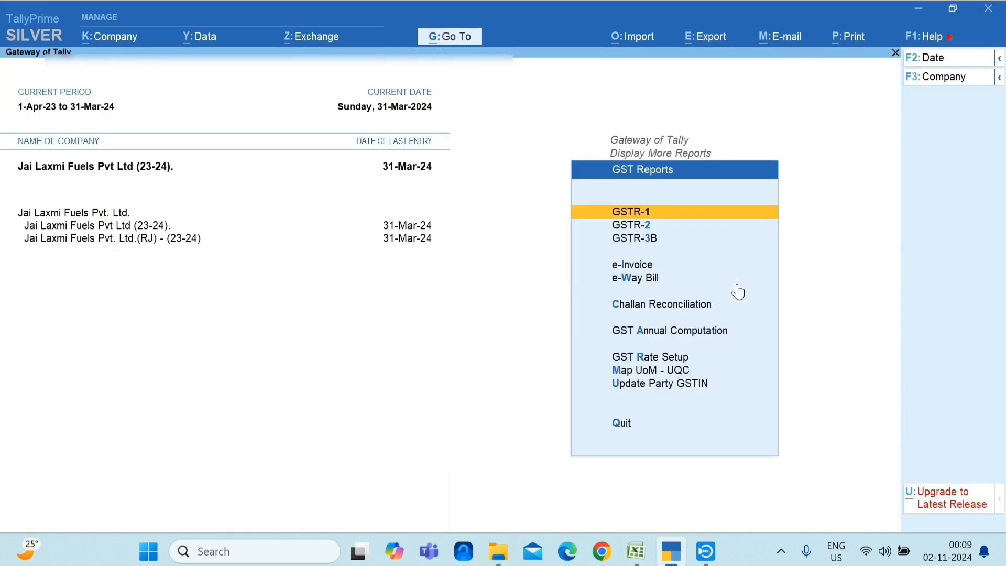
click(647, 240)
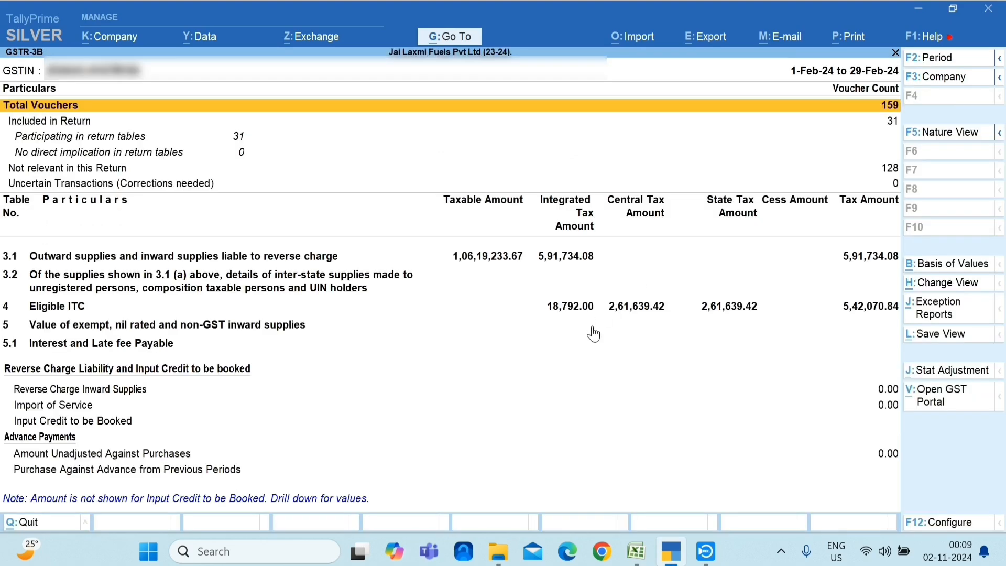
Step: Highlight the Eligible ITC line, table 4, in the GSTR-3B report
key(Down)
key(Down)
key(Down)
key(Down)
key(Down)
key(Down)
key(Down)
key(Down)
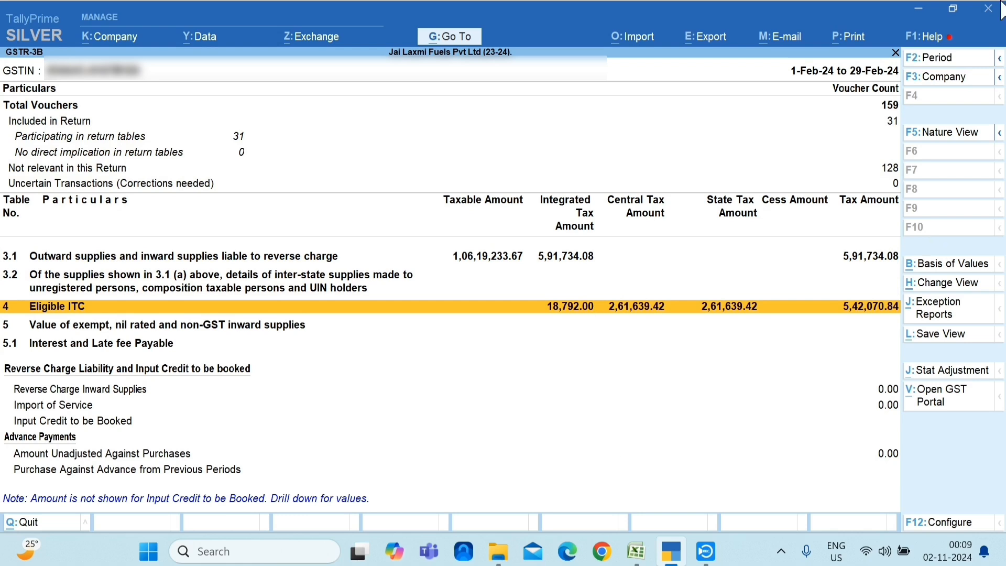
Step: Set the GSTR-3B report period from 1-4-2023 to 31-3-2024
click(938, 57)
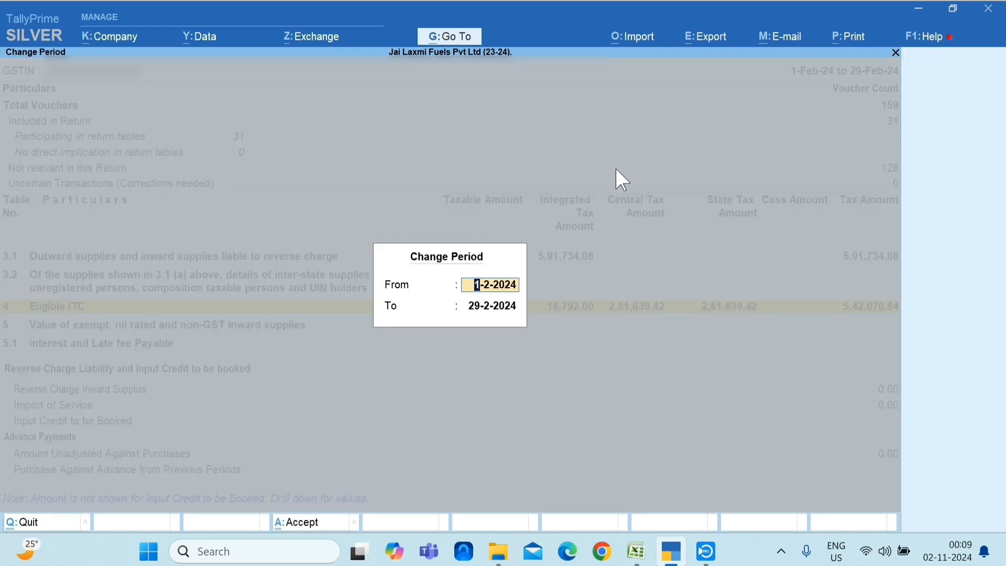
text(01.04.23)
key(Return)
text(31.03.24)
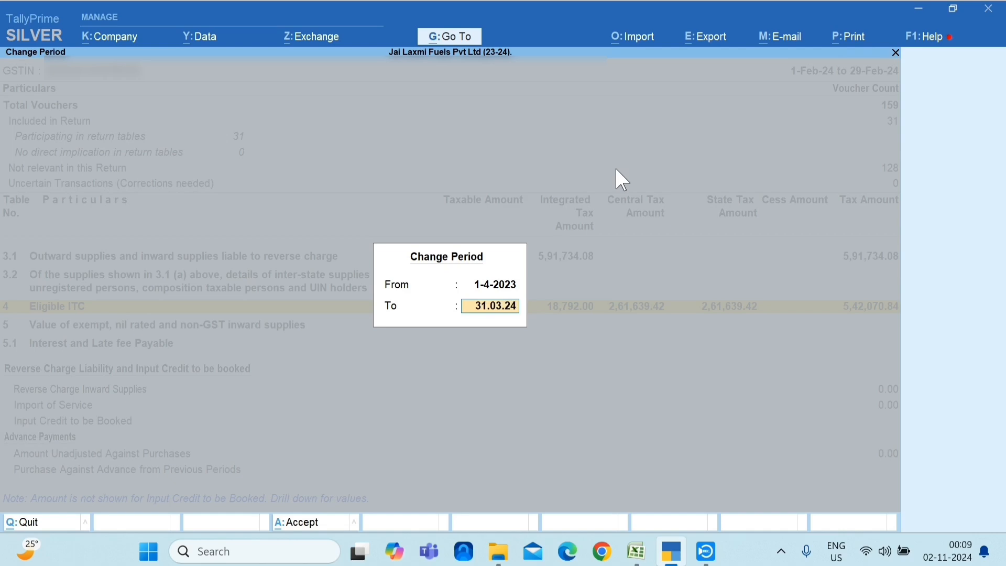
Step: Return to the GSTR 9C workbook in Excel and review PT IV (12)'s earlier-year, subsequent-year and annual return ITC rows
key(alt+Tab)
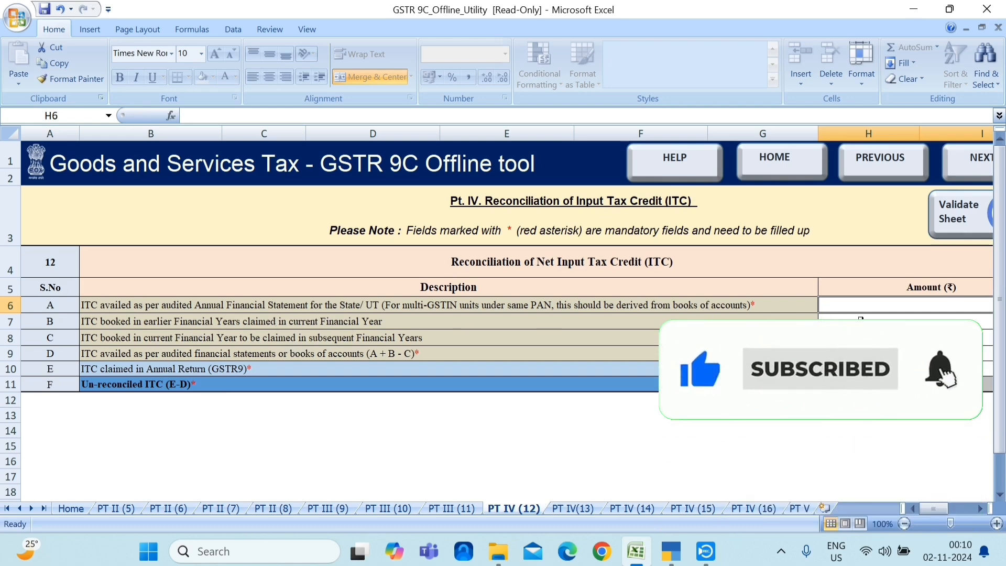
key(Down)
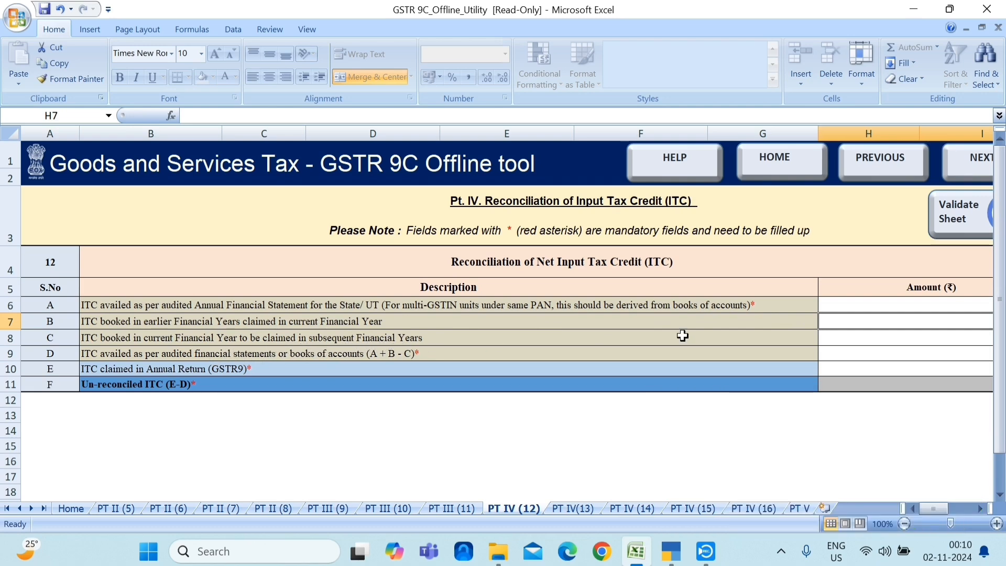
click(838, 338)
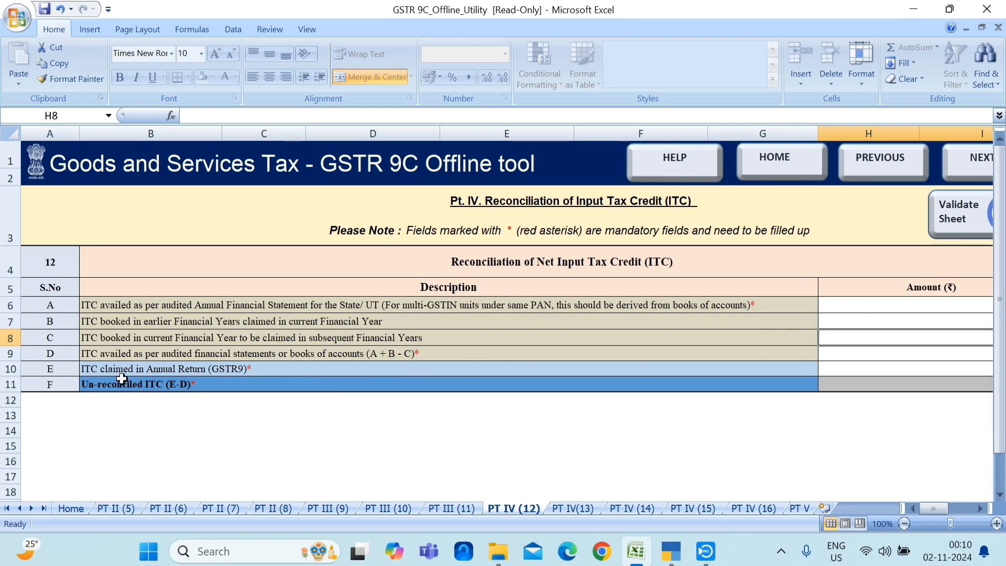
click(841, 367)
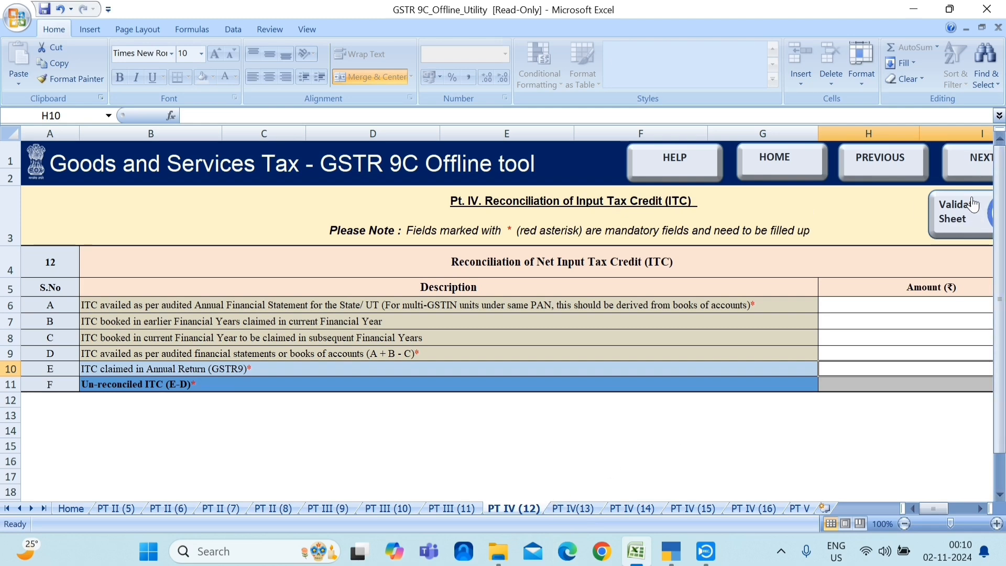
Step: Look over the PT IV (13) unreconciled ITC reasons sheet and open PT IV (14) at the Purchases value
click(565, 508)
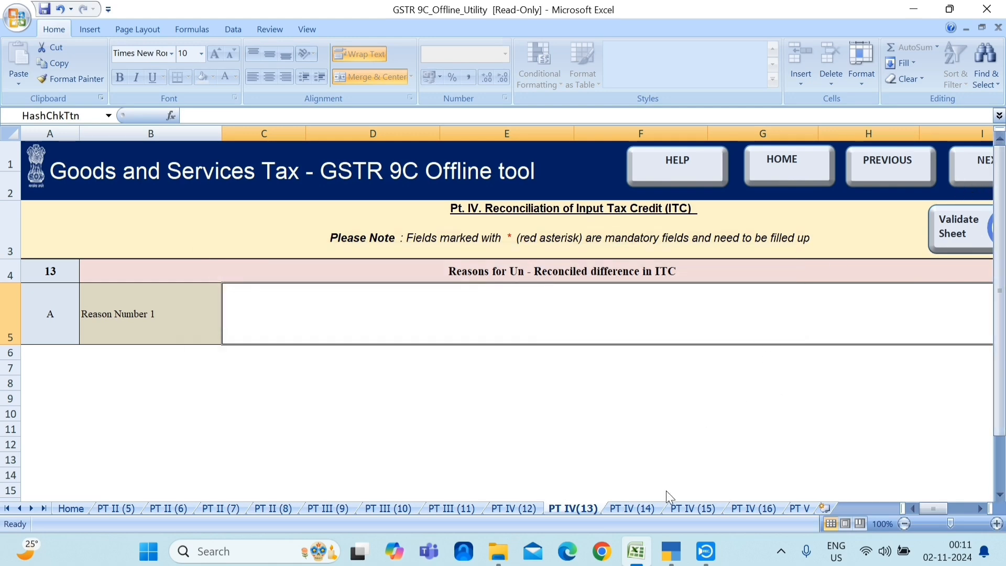
click(630, 508)
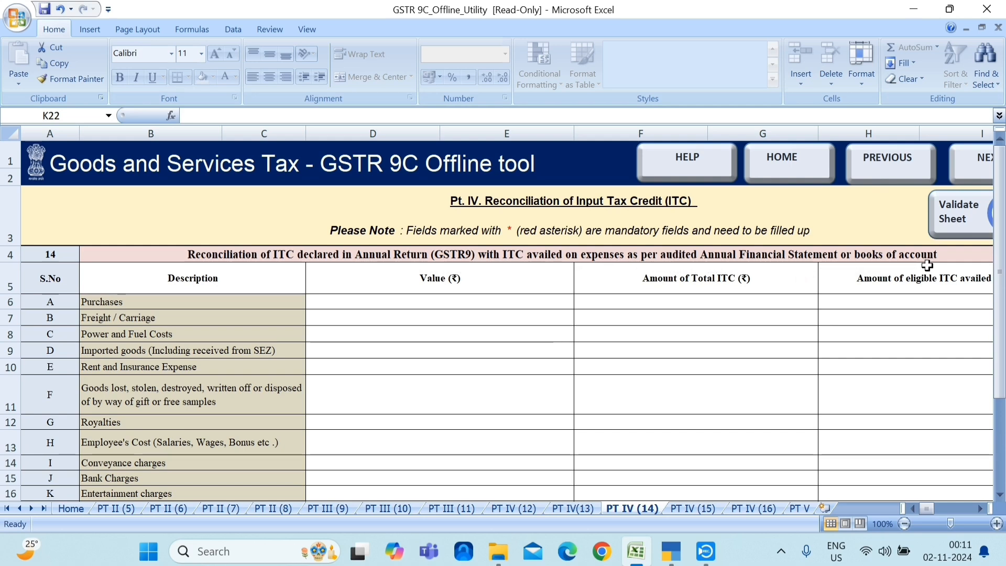
click(443, 299)
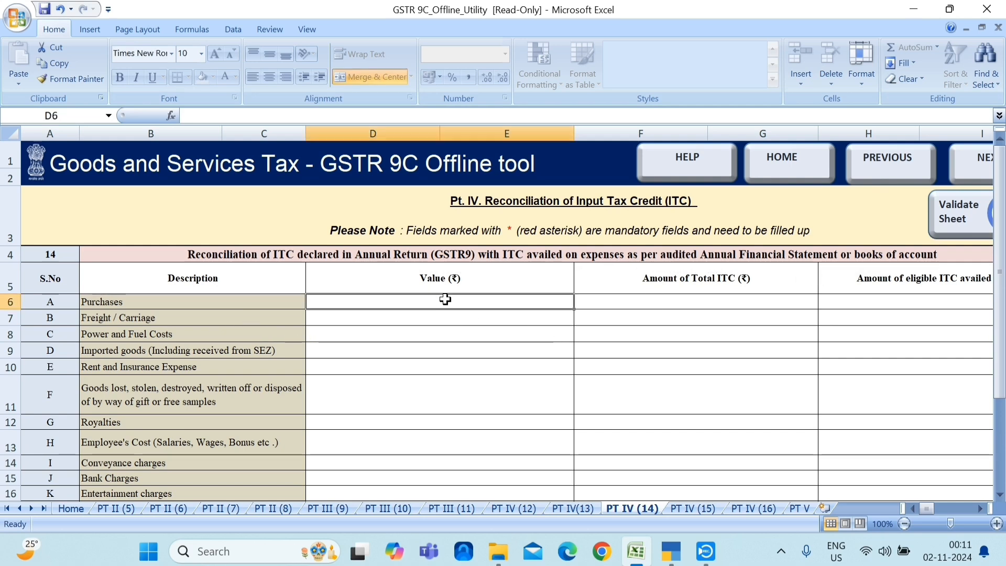
Step: Switch to TallyPrime, back out to the Display More Reports list, and return to the GSTR 9C workbook in Excel
click(671, 551)
key(Escape)
key(Escape)
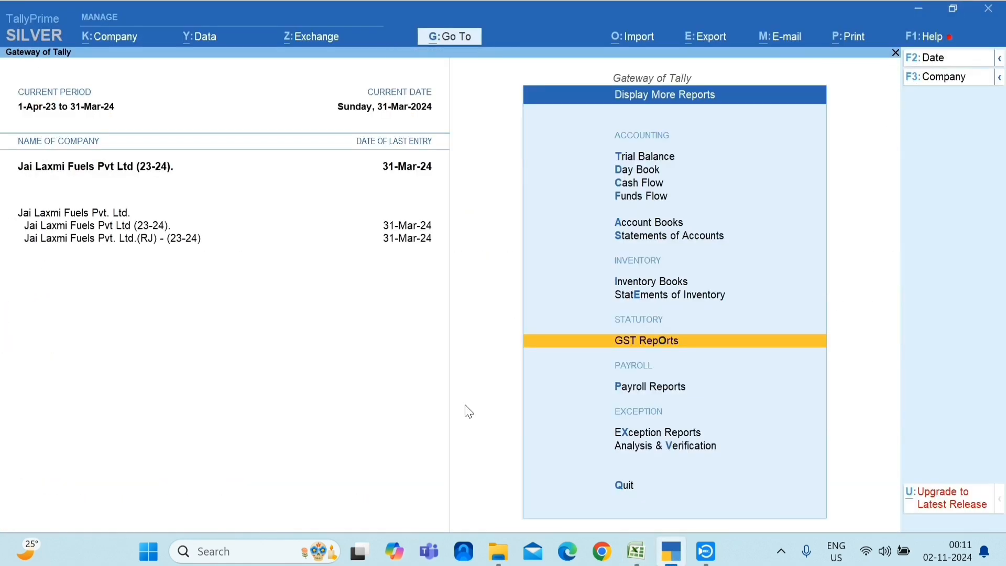
click(636, 551)
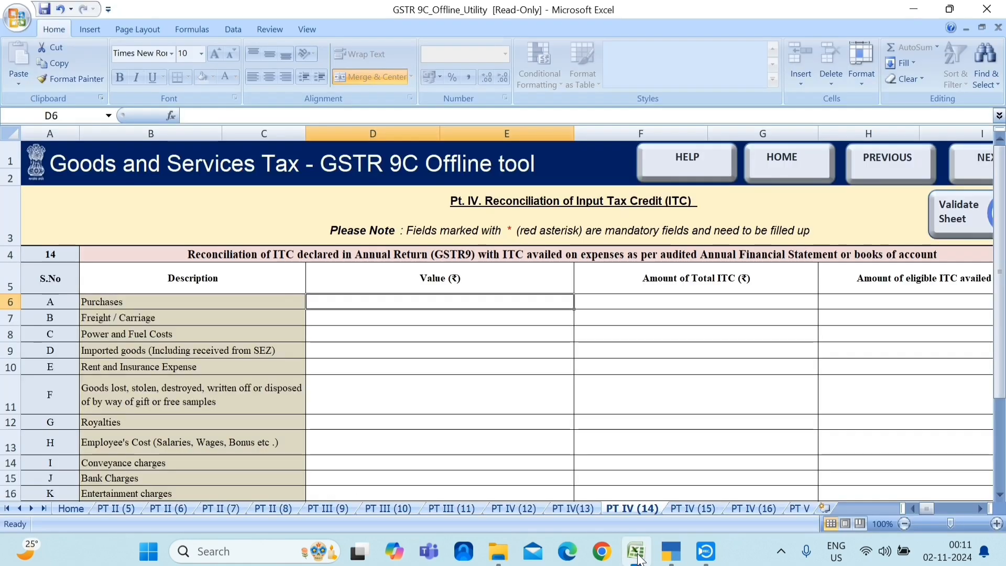
Step: Examine the Purchases row's total ITC and eligible ITC columns on the PT IV (14) sheet
click(680, 302)
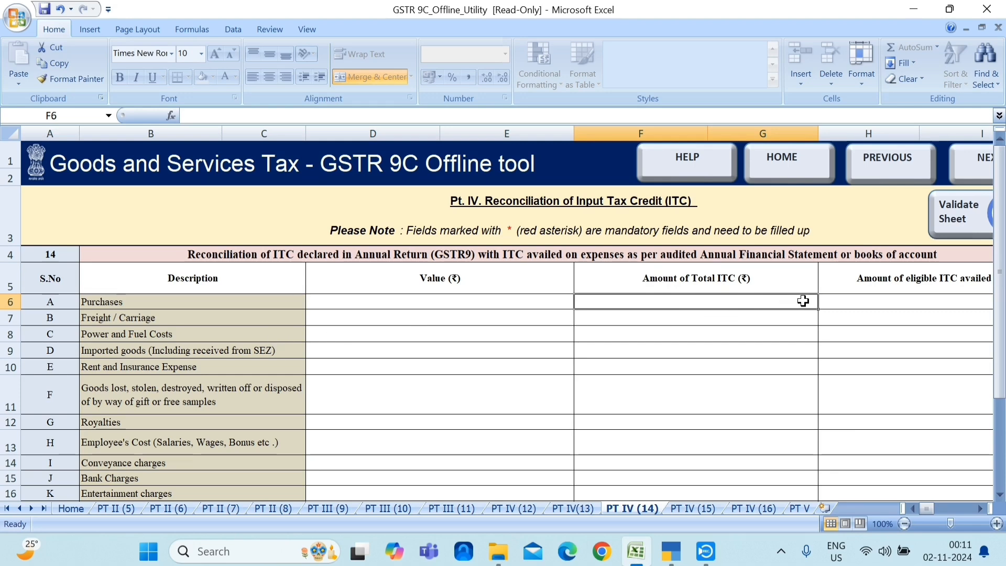
click(889, 284)
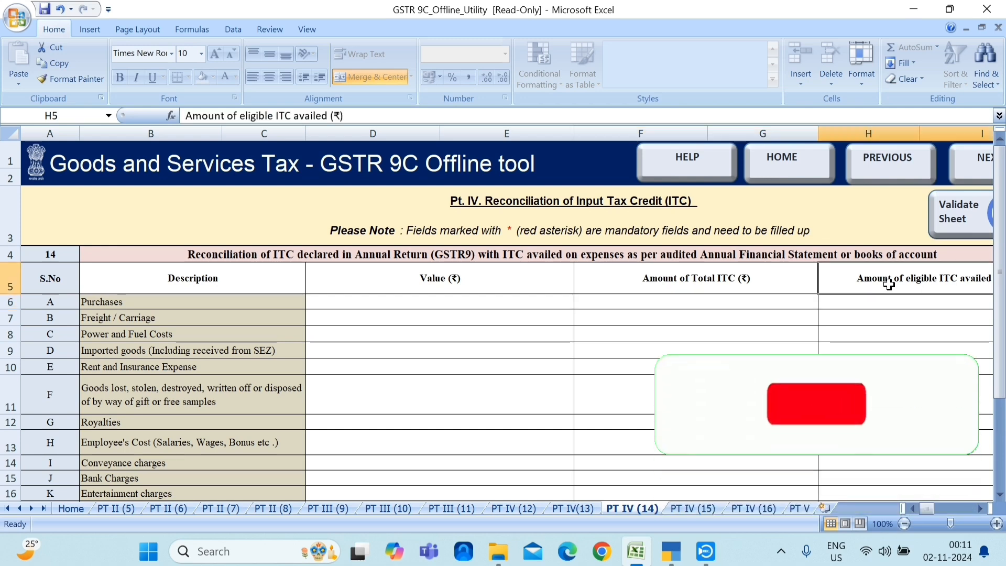
click(980, 509)
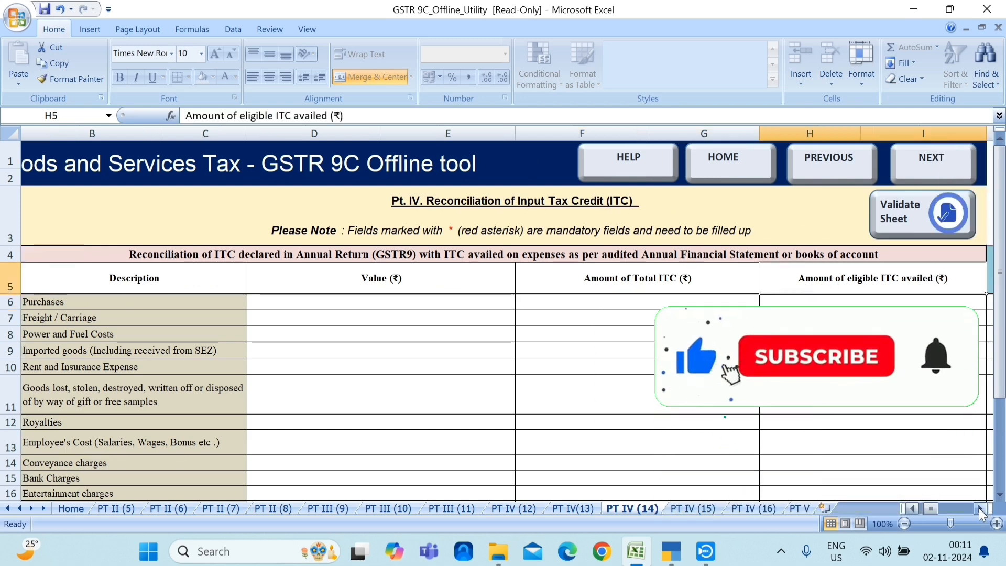
click(612, 299)
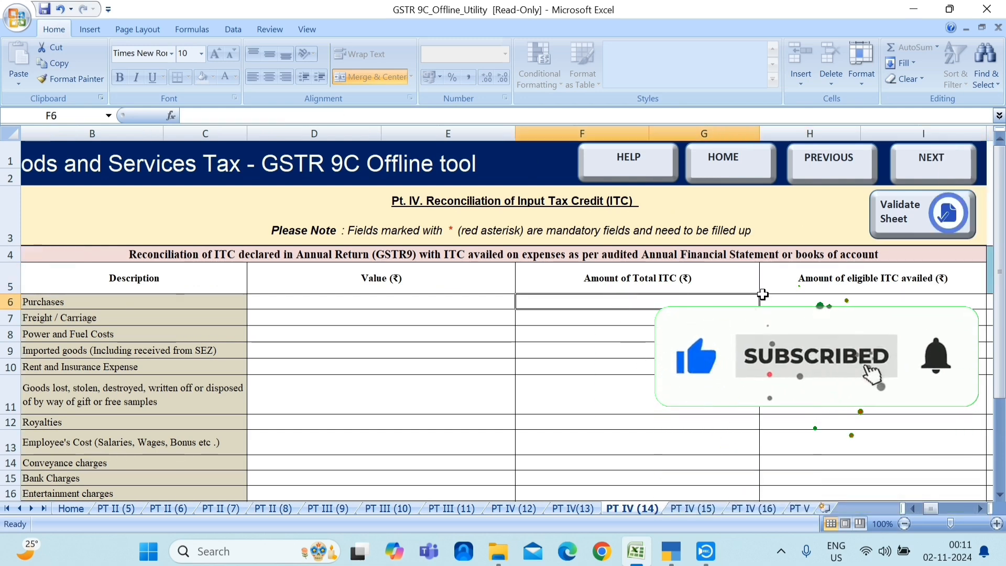
click(893, 297)
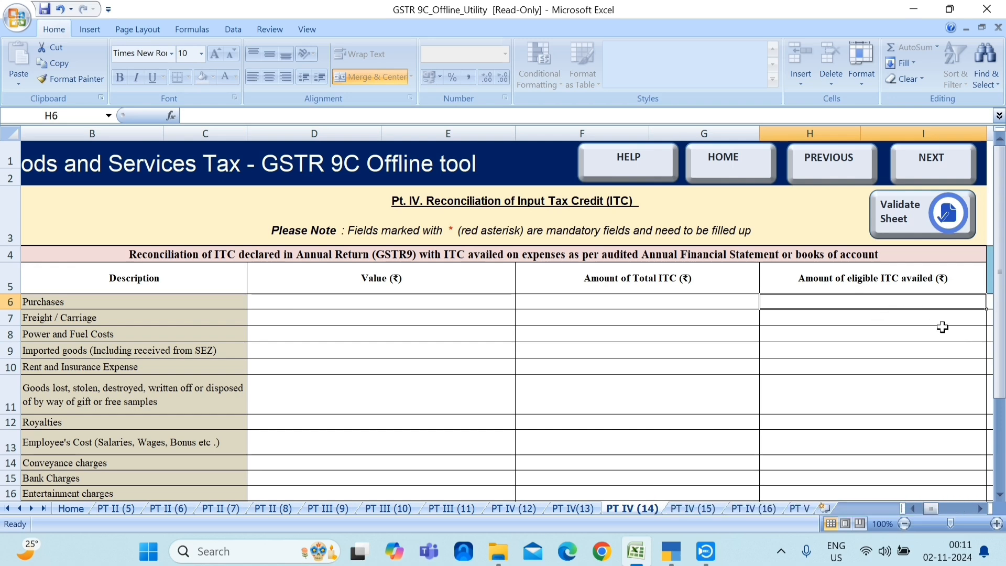
click(913, 508)
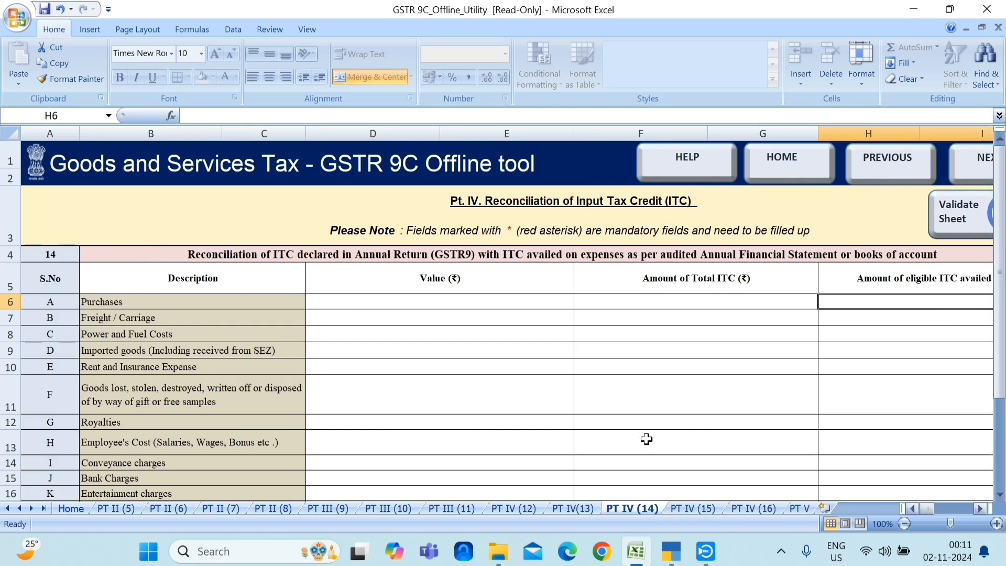
Step: Examine the Freight / Carriage row's value and ITC columns on the PT IV (14) sheet
click(406, 316)
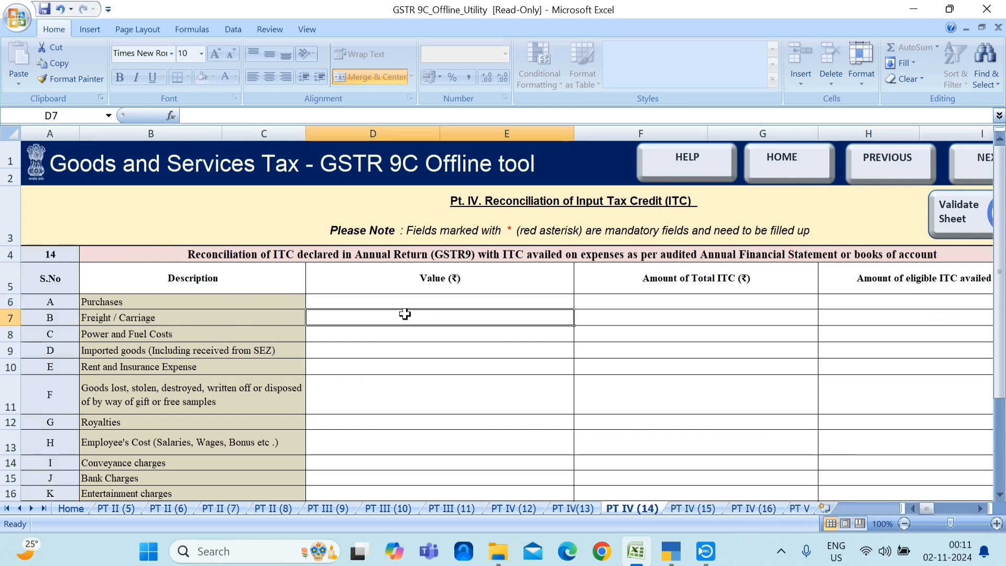
click(711, 317)
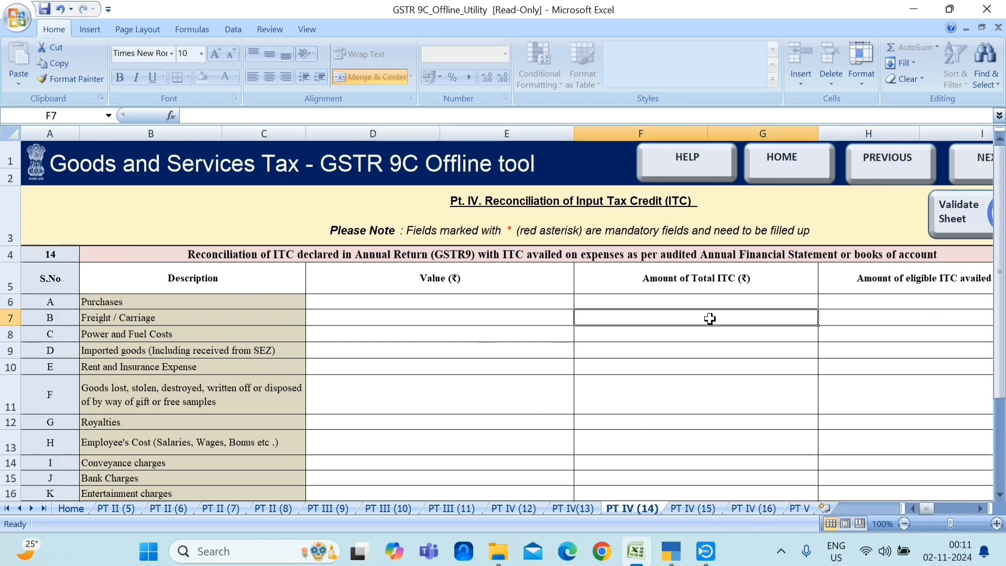
click(880, 321)
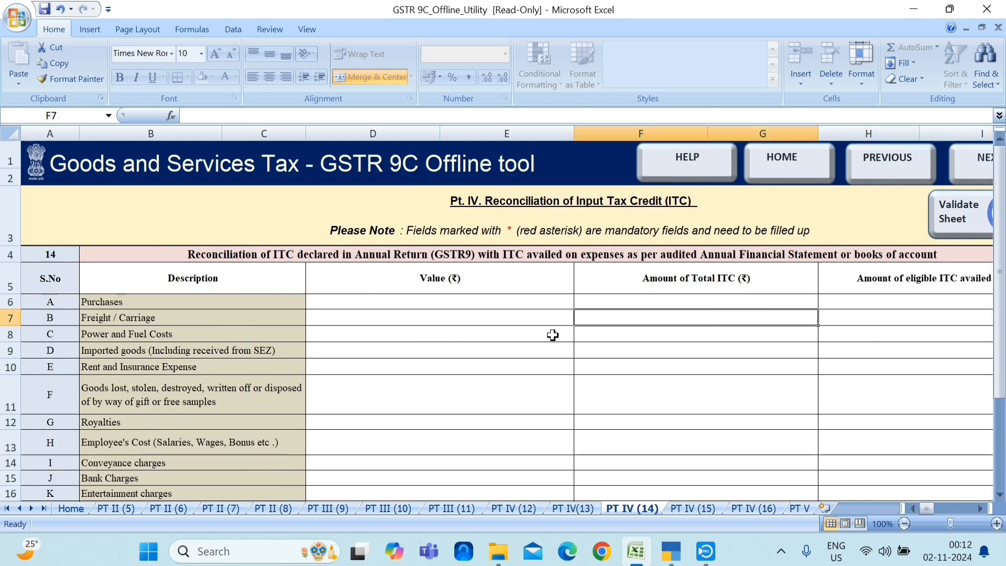
click(445, 322)
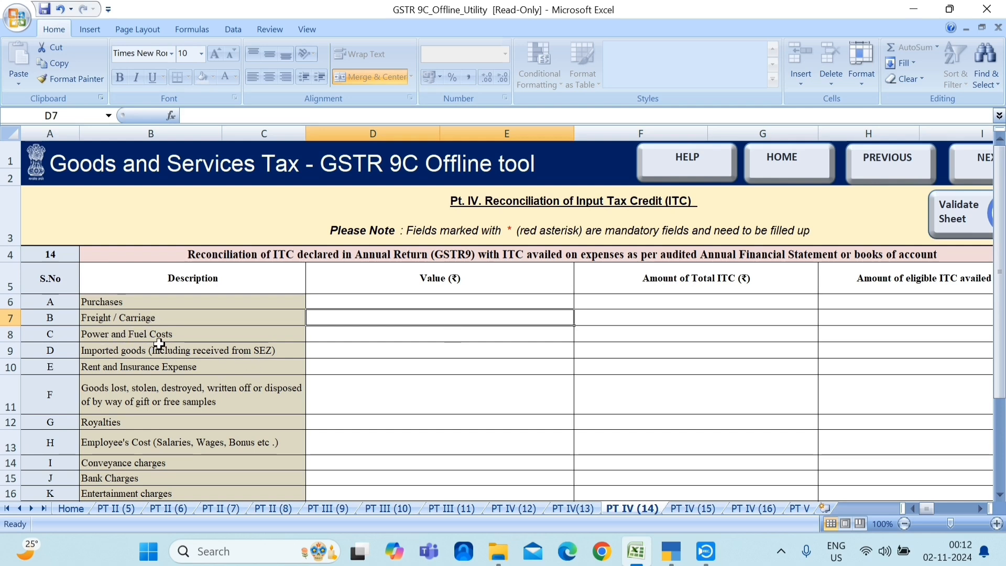
Step: Examine the Power and Fuel Costs row's value, total ITC and eligible ITC columns on the PT IV (14) sheet
click(422, 334)
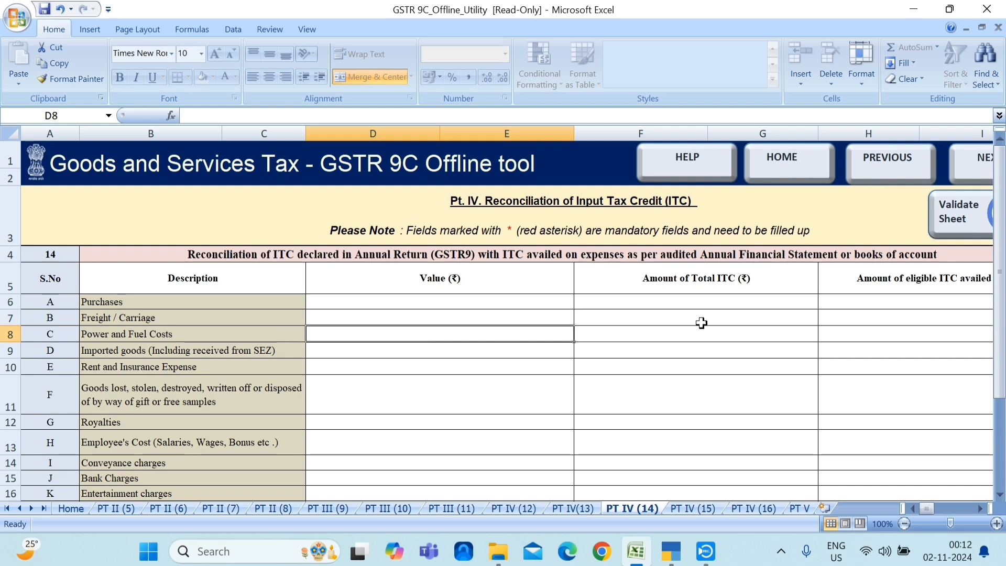
click(628, 333)
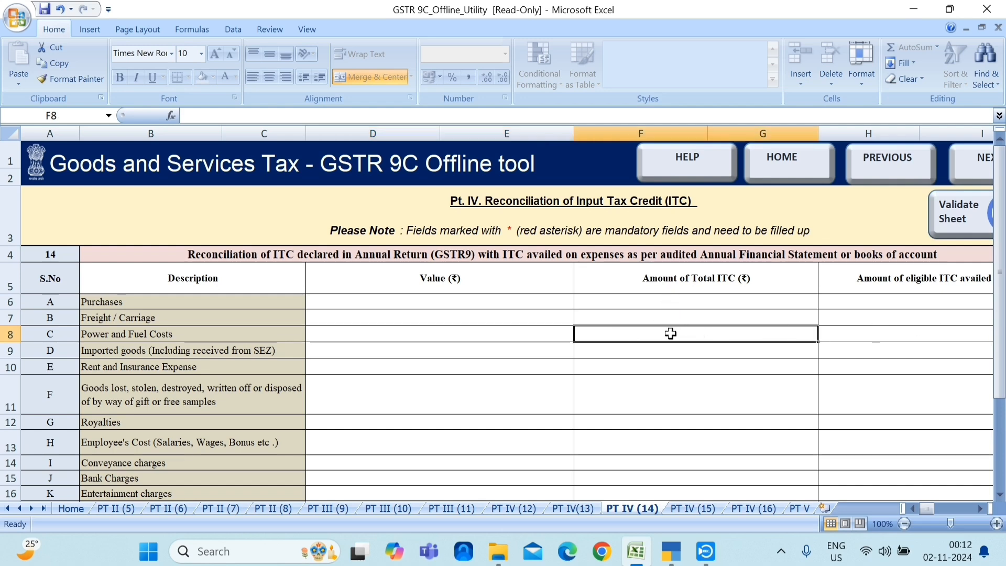
click(874, 333)
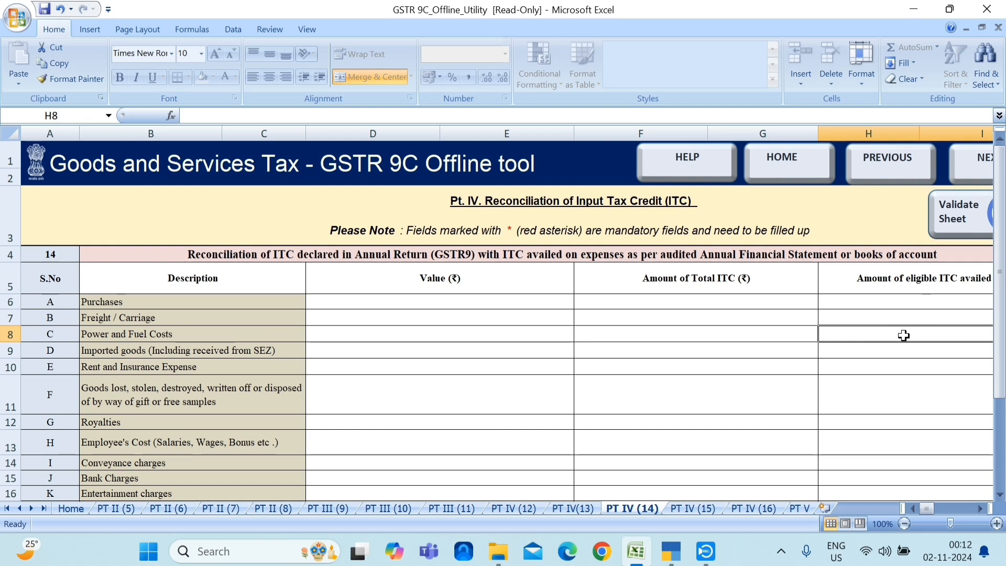
click(703, 336)
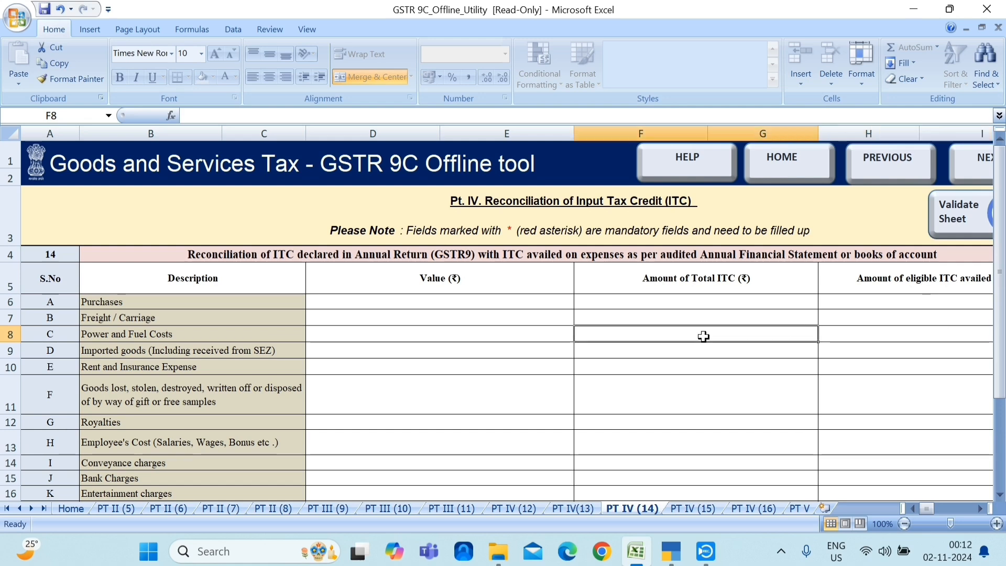
click(464, 334)
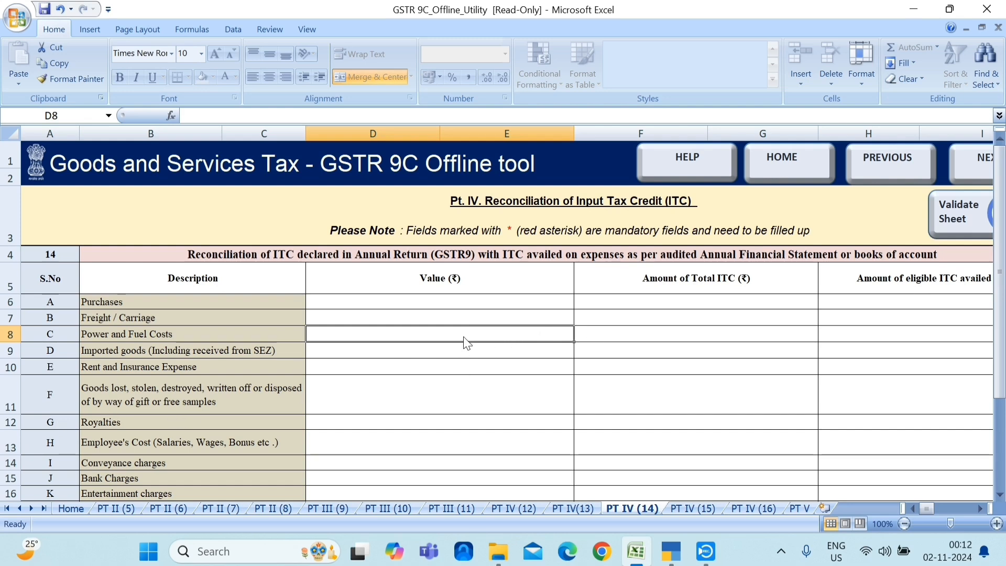
click(685, 330)
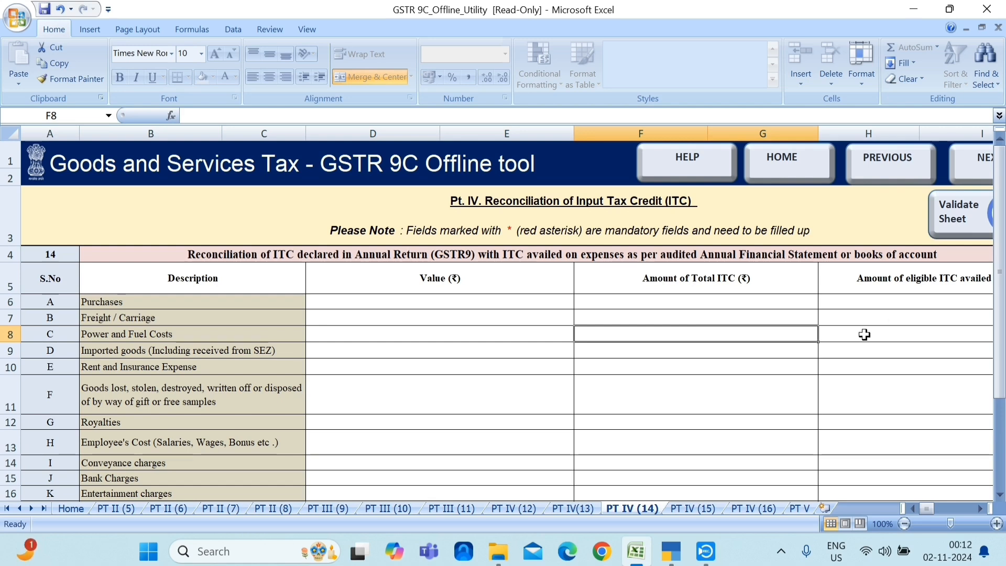
click(884, 337)
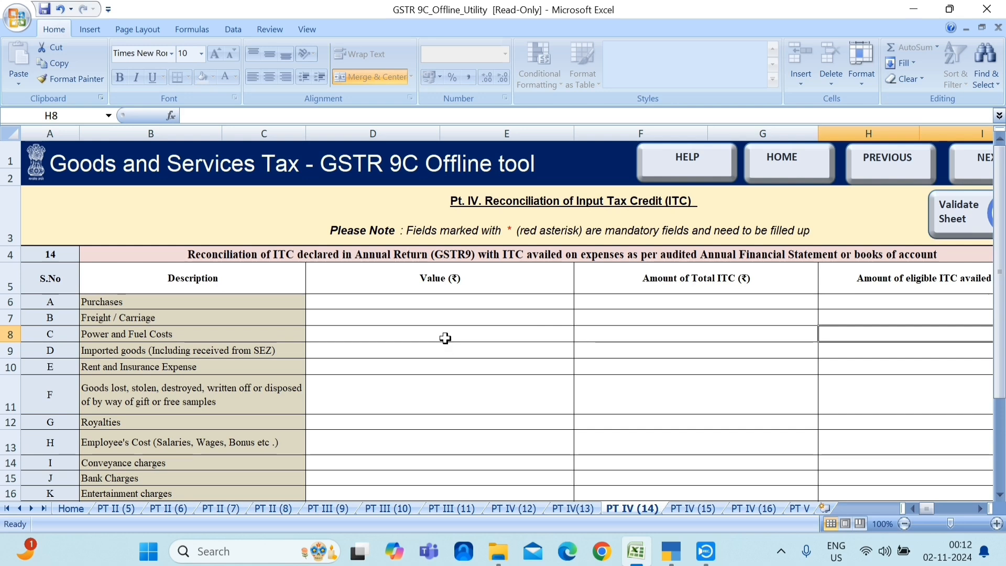
click(677, 335)
click(887, 333)
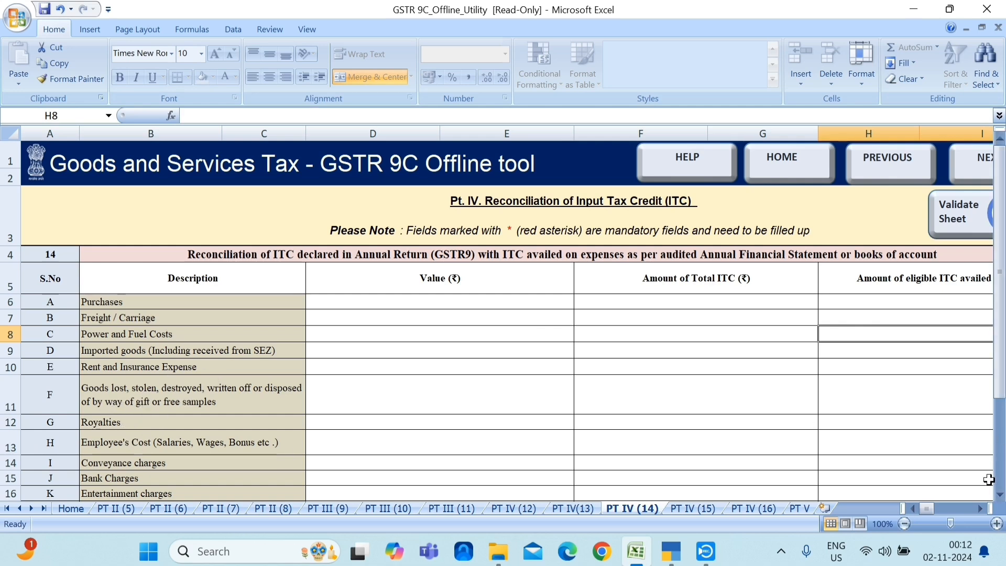
Step: Examine the remaining expense rows and the total, claimed and un-reconciled ITC rows R to T on the PT IV (14) sheet
scroll(988, 479, down, 5)
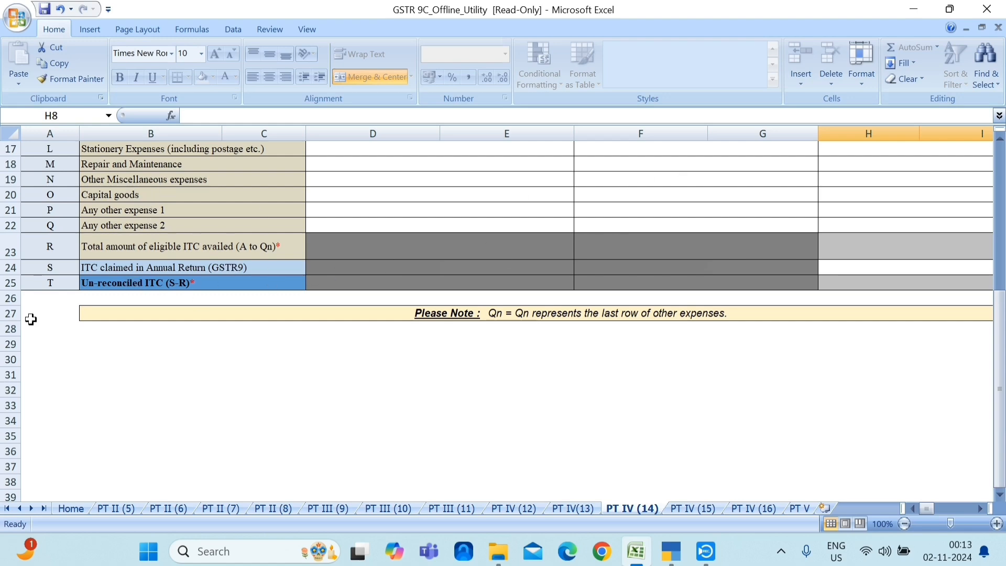
click(416, 267)
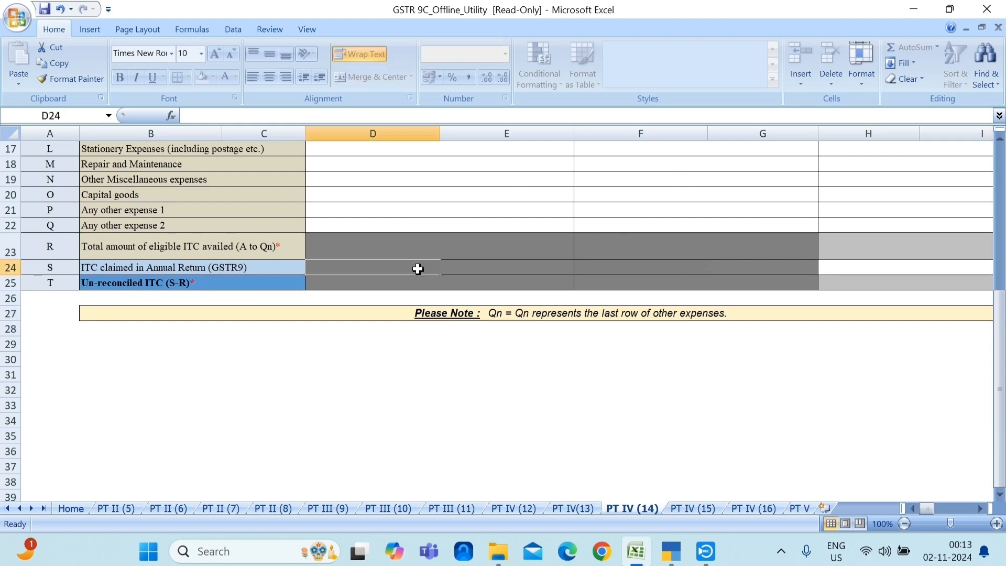
click(508, 268)
click(654, 267)
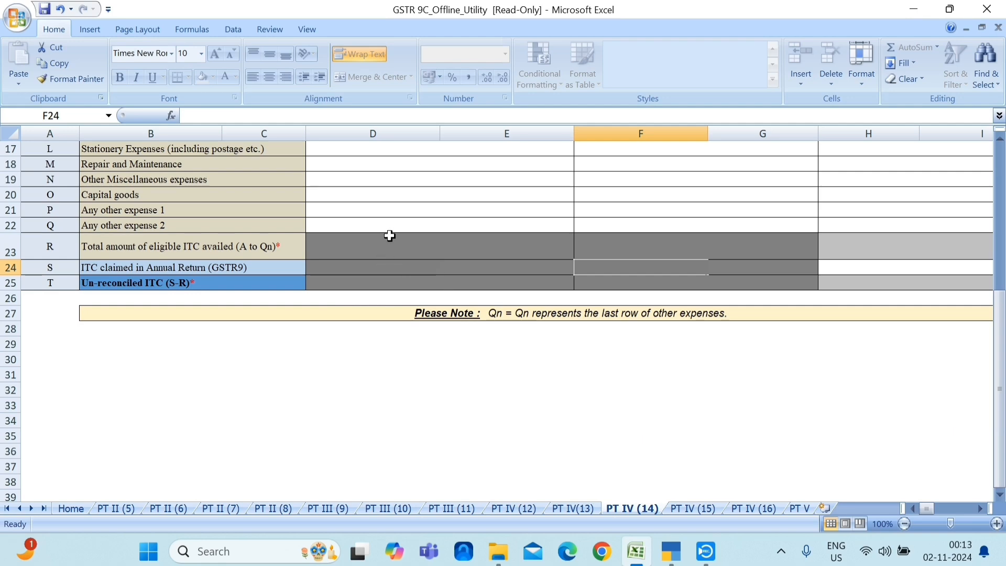
scroll(696, 397, up, 6)
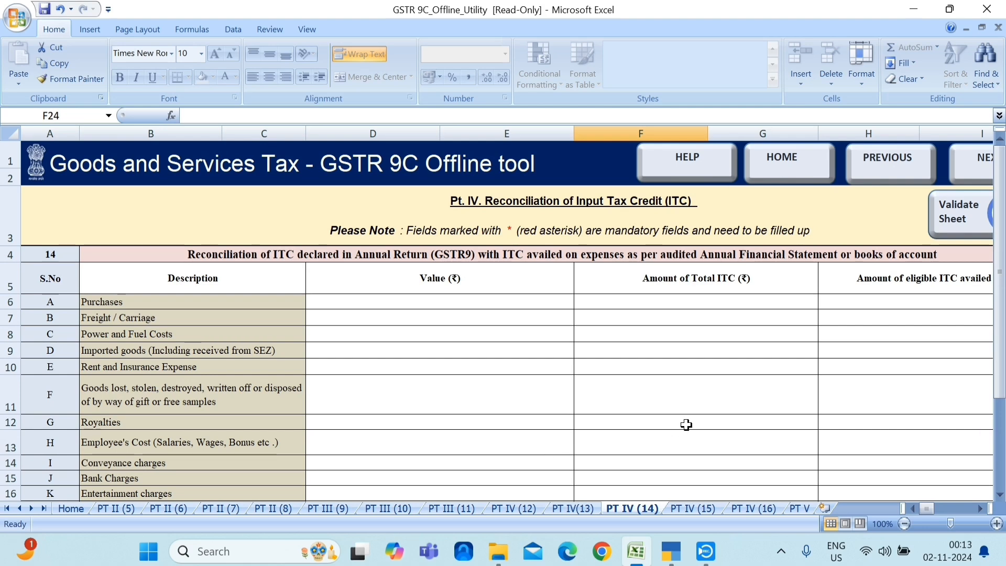
scroll(685, 423, down, 4)
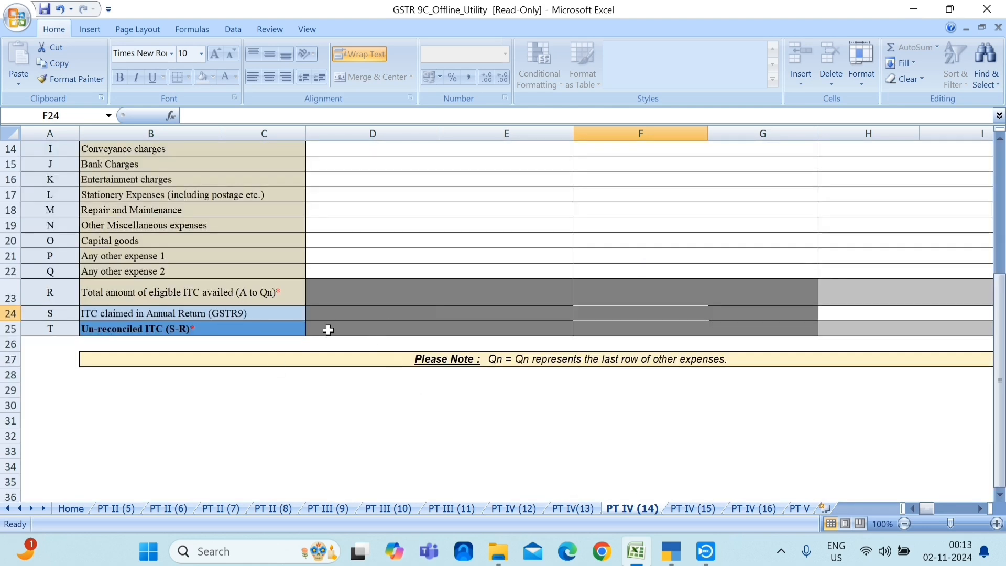
Step: Look through the PT IV (15), PT IV (16) and PT IV(13) sheets covering un-reconciled ITC reasons and the tax payable
click(684, 509)
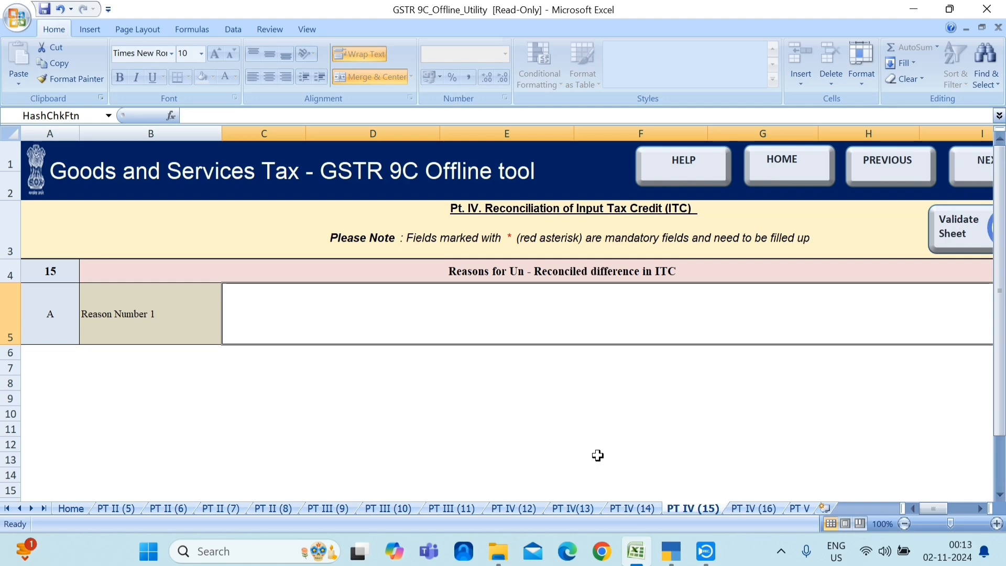
click(754, 508)
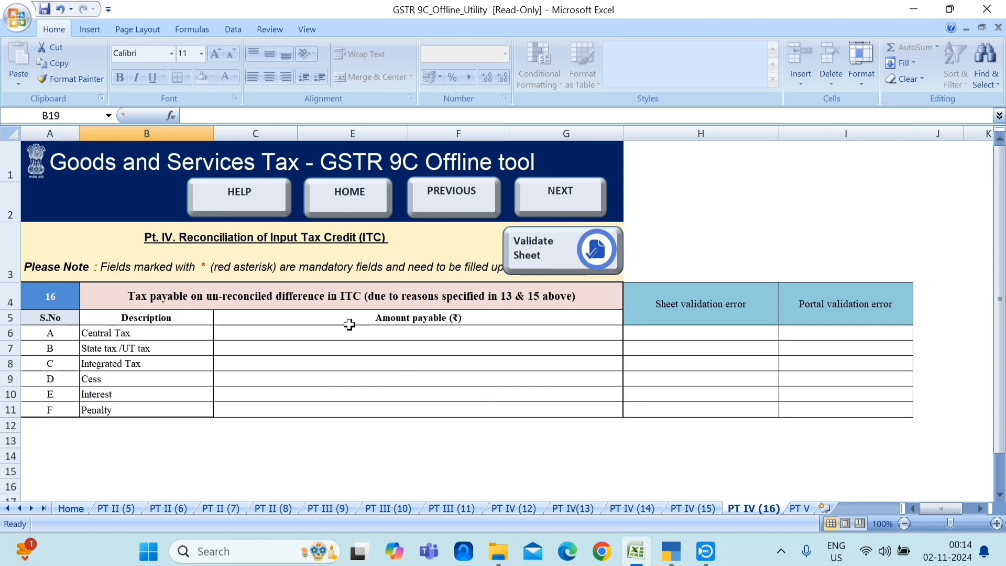
click(574, 509)
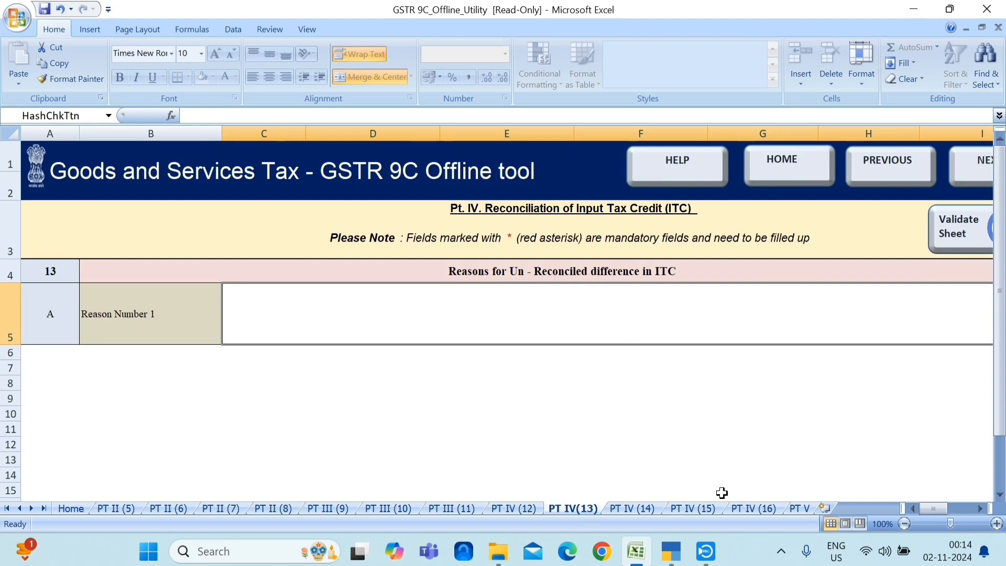
Step: Examine the amount payable cells for Central Tax and Cess on the PT IV (16) sheet
click(754, 509)
click(349, 334)
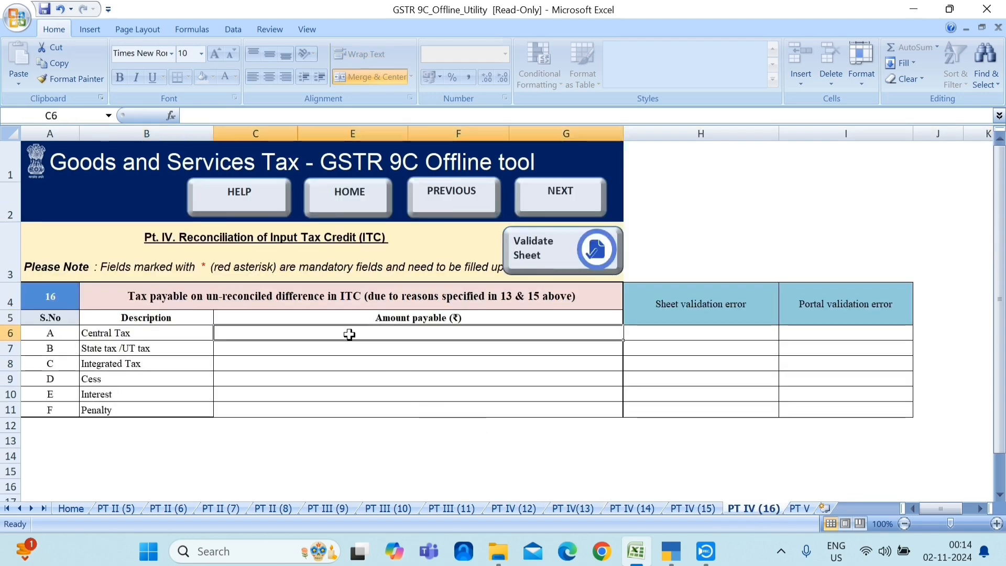
click(350, 380)
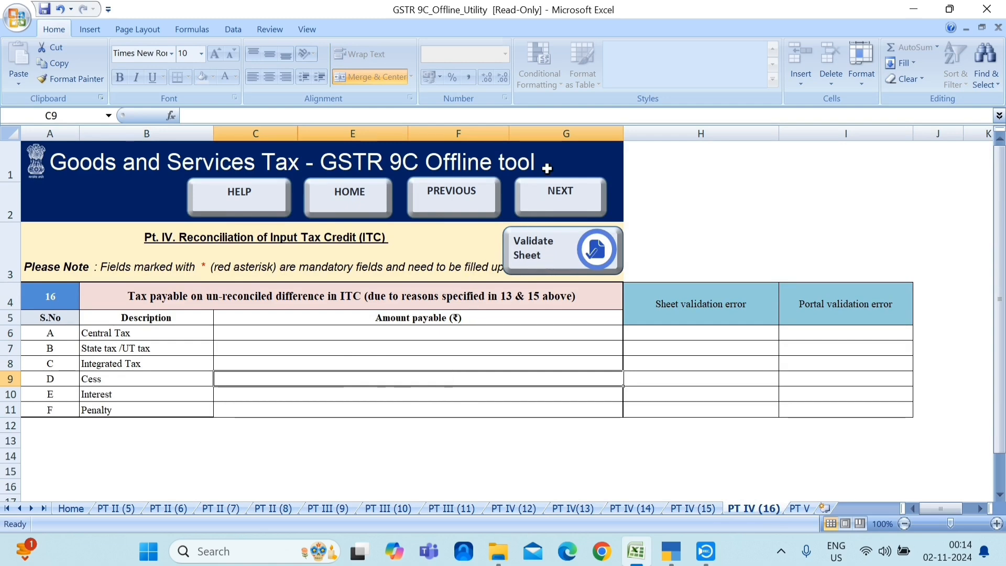
Step: Open the PT V sheet and examine its Value column and the tax columns to be paid through cash
click(799, 508)
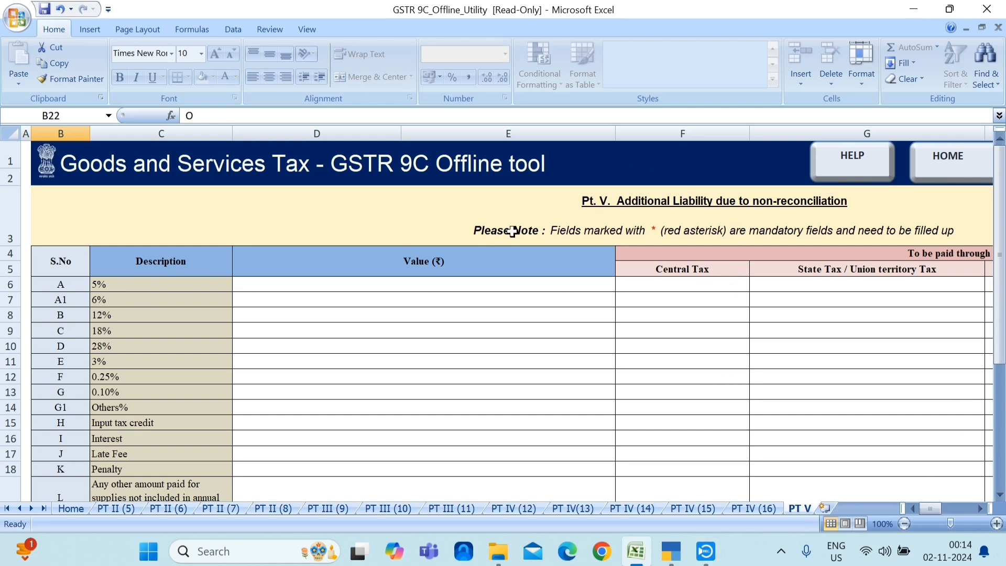
click(980, 508)
click(979, 508)
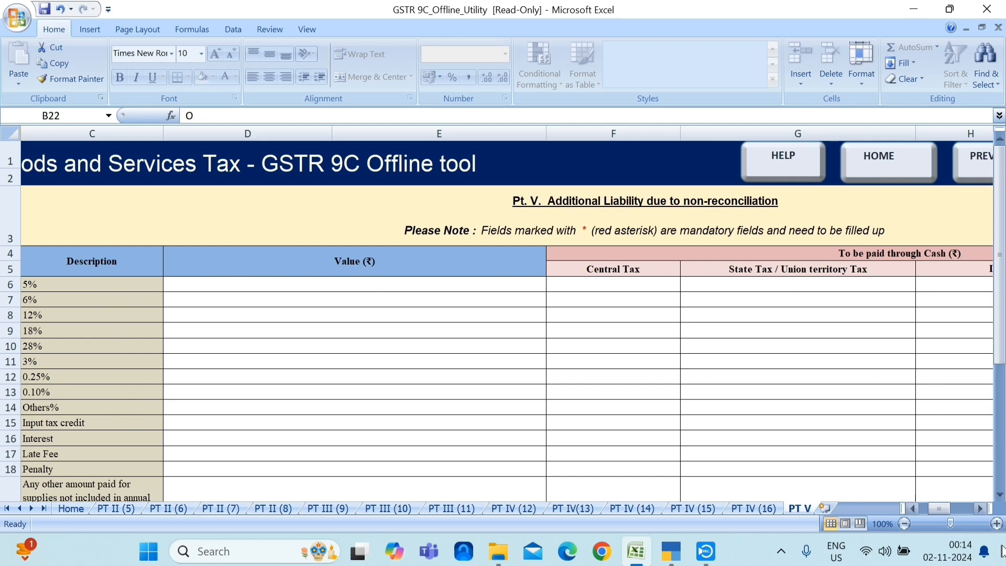
click(980, 509)
scroll(914, 458, down, 4)
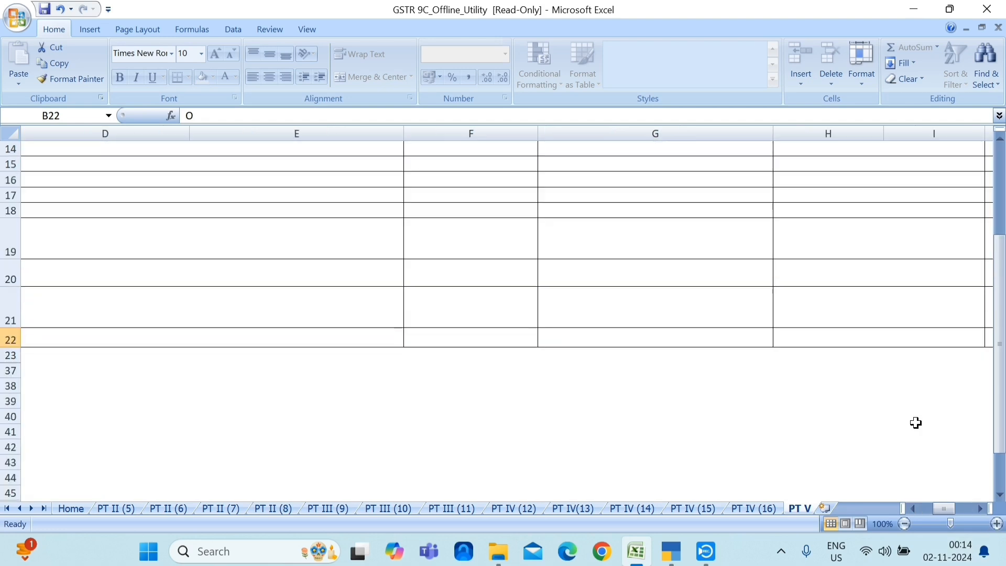
scroll(915, 423, up, 4)
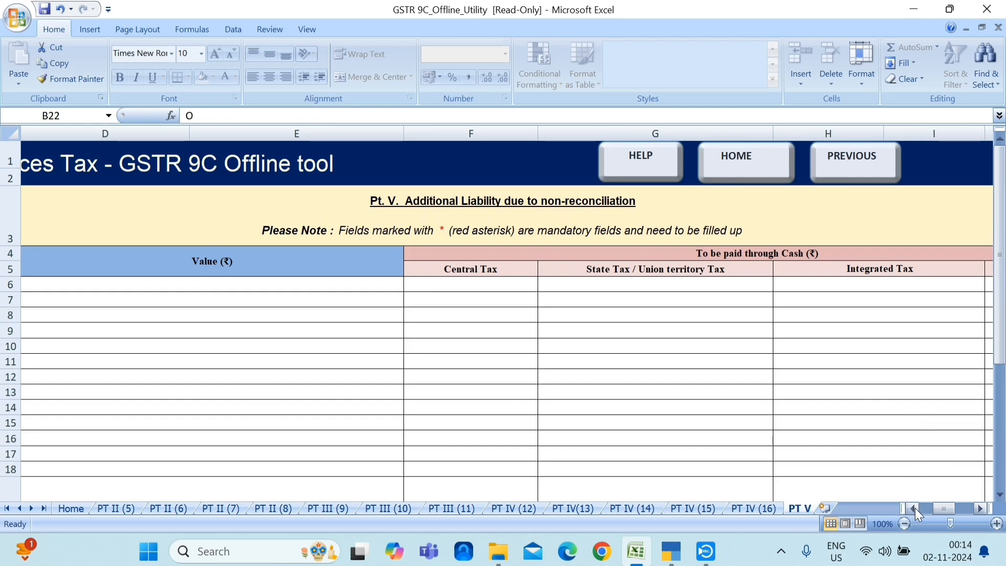
Step: Examine the description rows of the PT V additional liability table, from the 5% rate to Other
click(913, 508)
click(912, 509)
click(915, 508)
scroll(752, 393, down, 4)
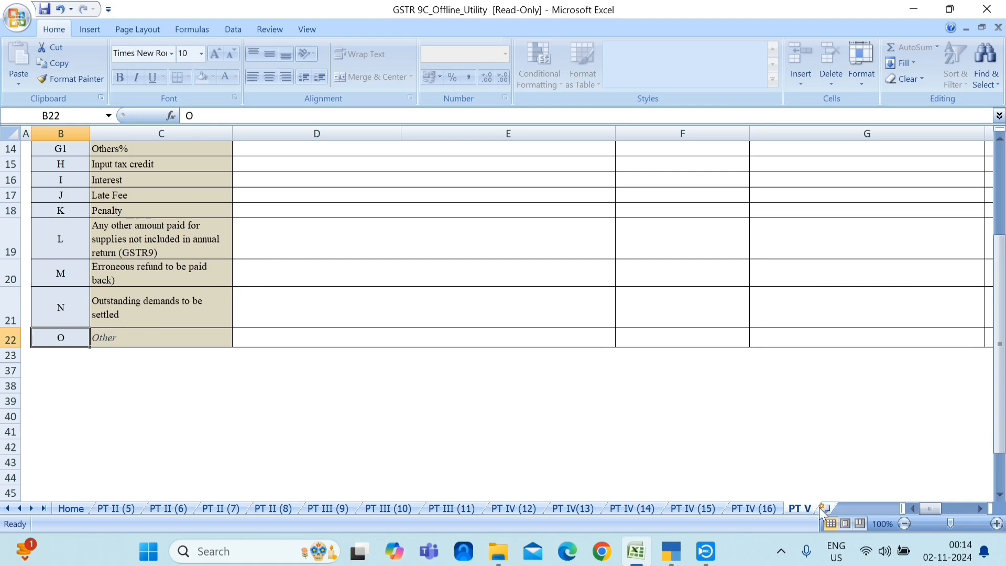
scroll(824, 487, up, 5)
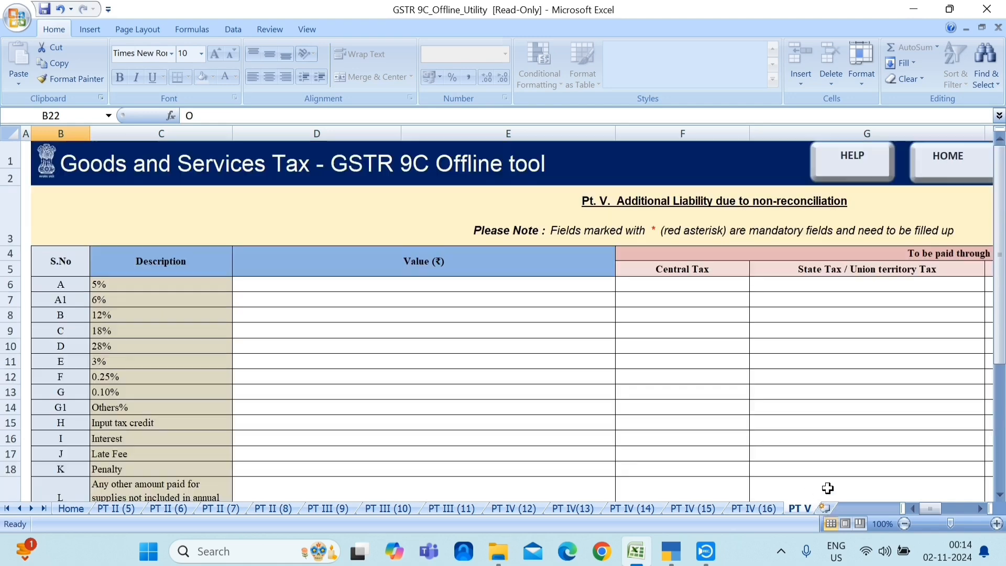
Step: Try to return to the utility's Home page from the PT V sheet and dismiss the alert
click(969, 159)
click(476, 313)
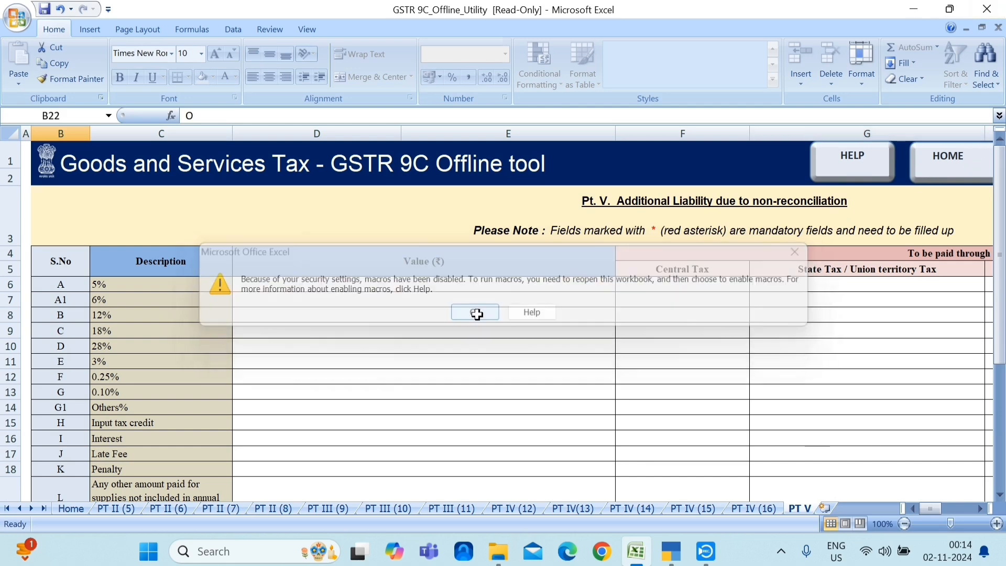
scroll(609, 417, down, 16)
scroll(184, 393, up, 16)
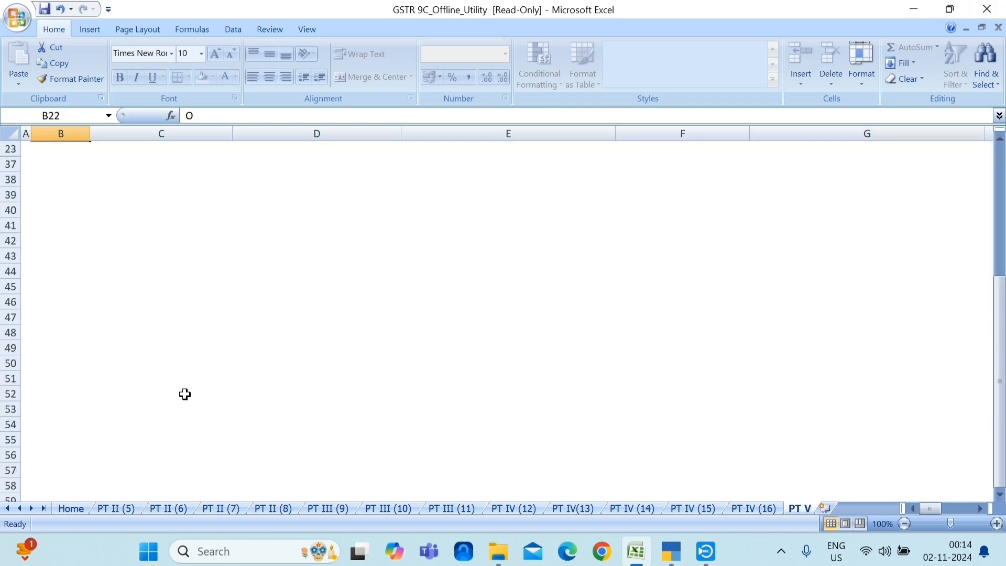